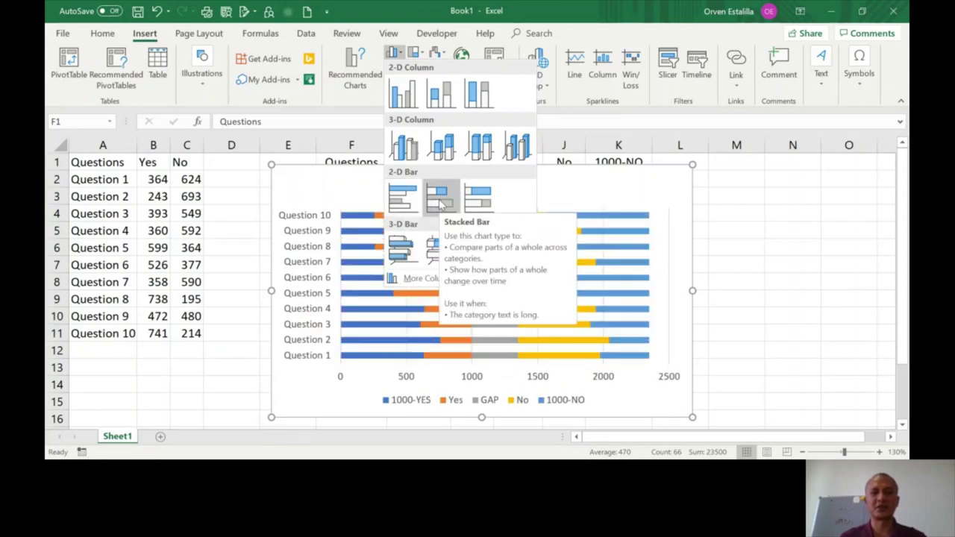
- Insert a 2-D 100% stacked bar chart from the selected question data and open the formatting options of its vertical category axis
{"action": "left_click", "coordinate": [476, 203]}
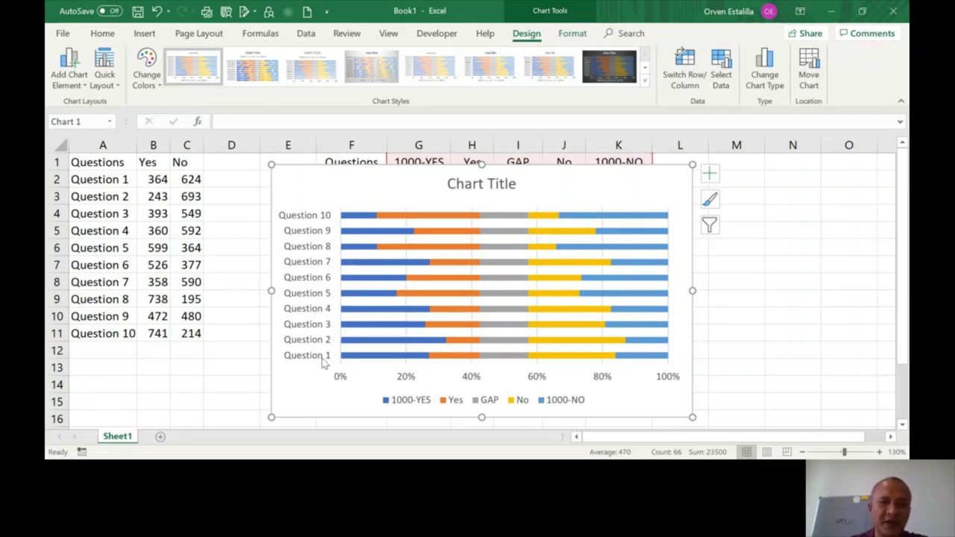
{"action": "left_click", "coordinate": [324, 222]}
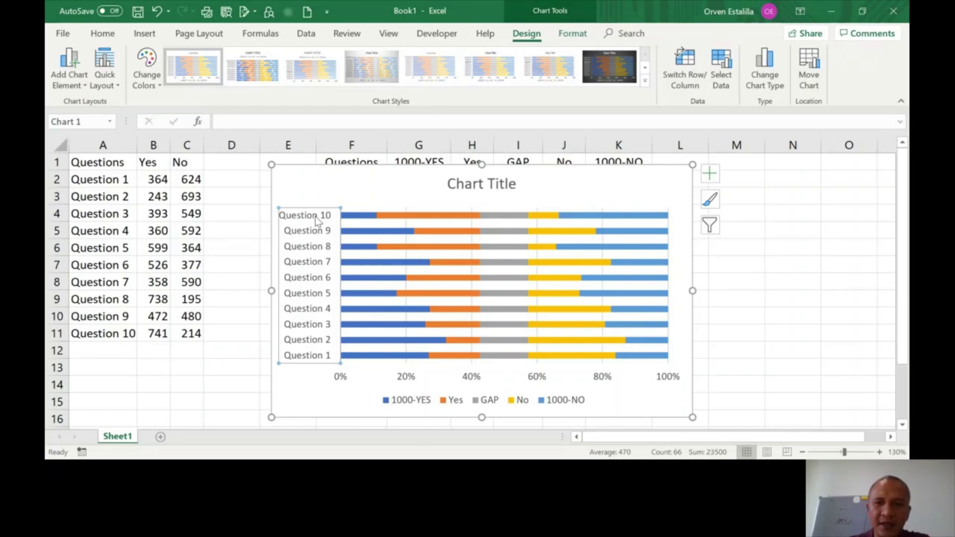
{"action": "double_click", "coordinate": [319, 217]}
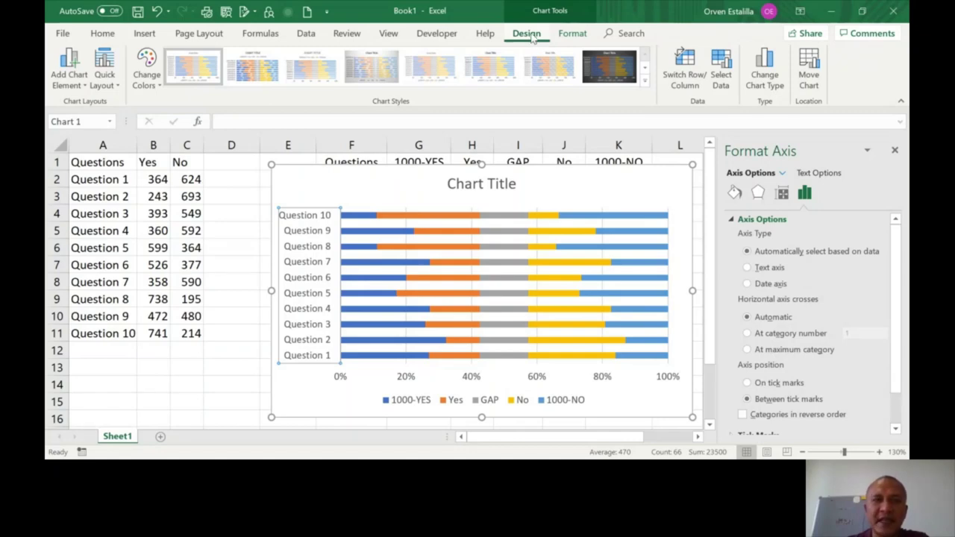
{"action": "left_click", "coordinate": [574, 34]}
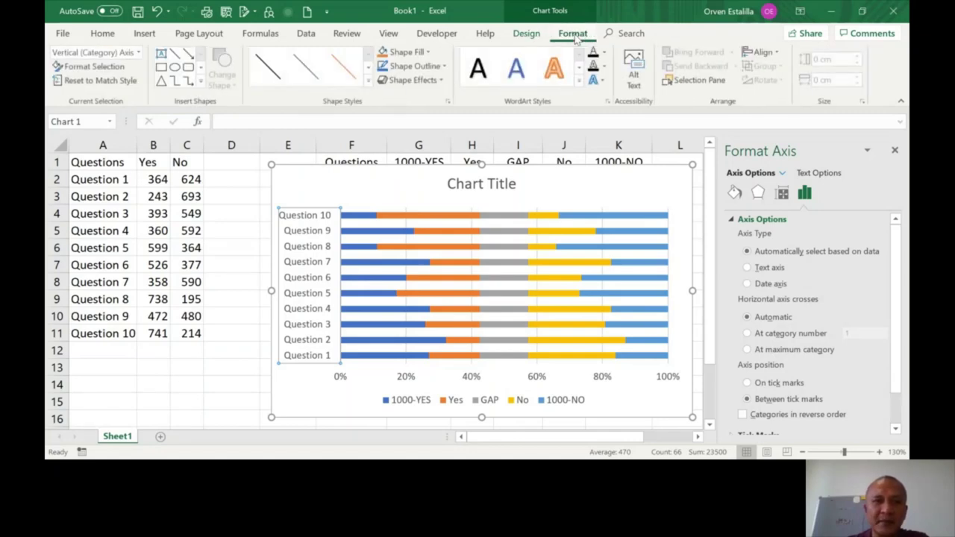
{"action": "left_click", "coordinate": [529, 35]}
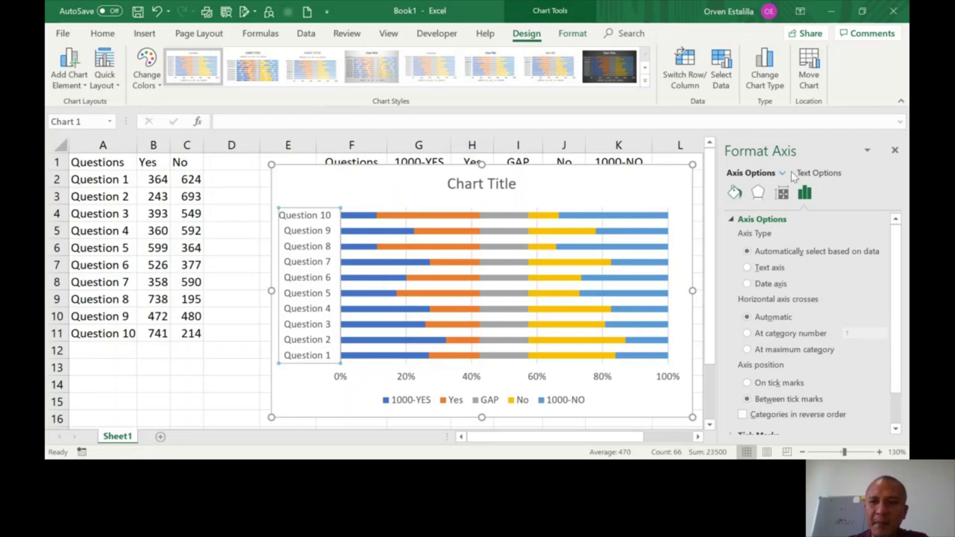
{"action": "left_click", "coordinate": [403, 192]}
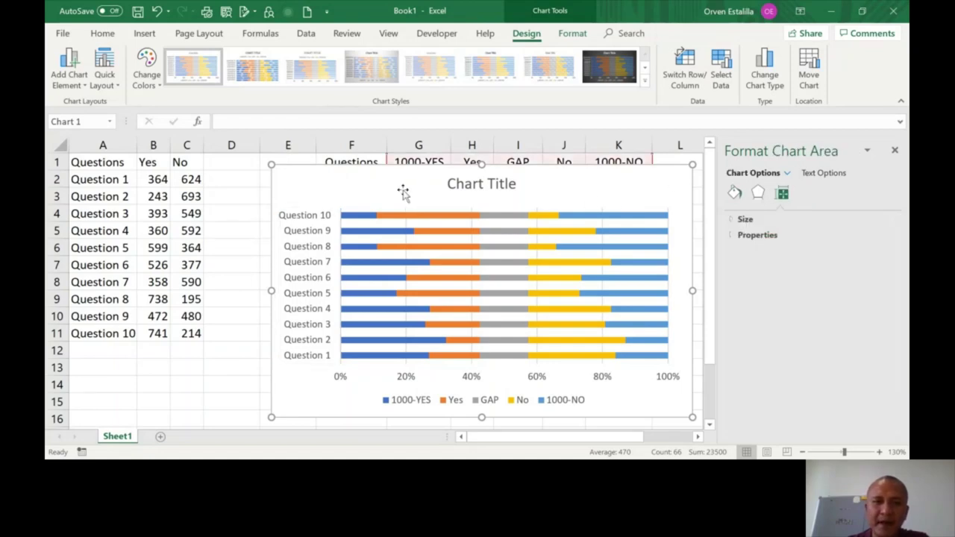
{"action": "left_click", "coordinate": [572, 34]}
{"action": "left_click", "coordinate": [526, 33]}
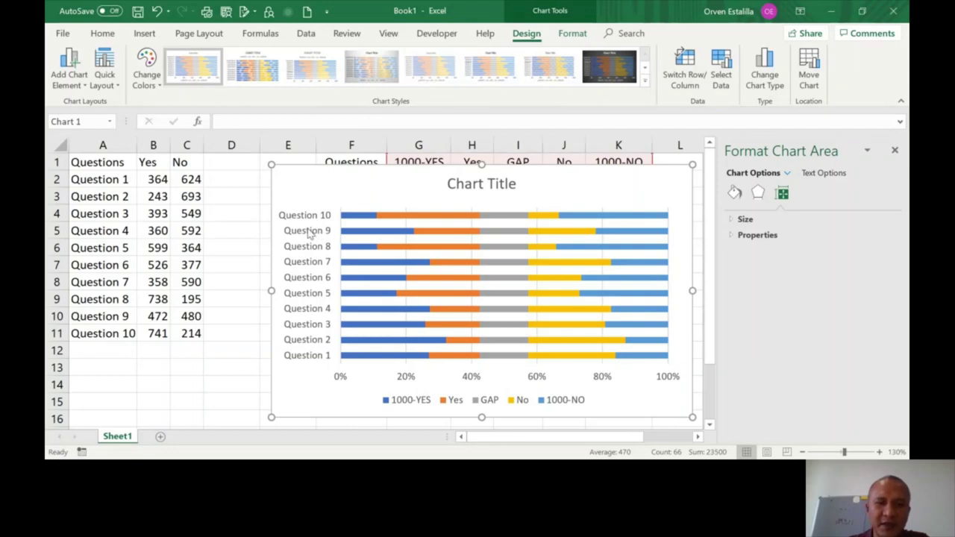
- Set the chart's vertical category axis to show its categories in reverse order
{"action": "left_click", "coordinate": [308, 302]}
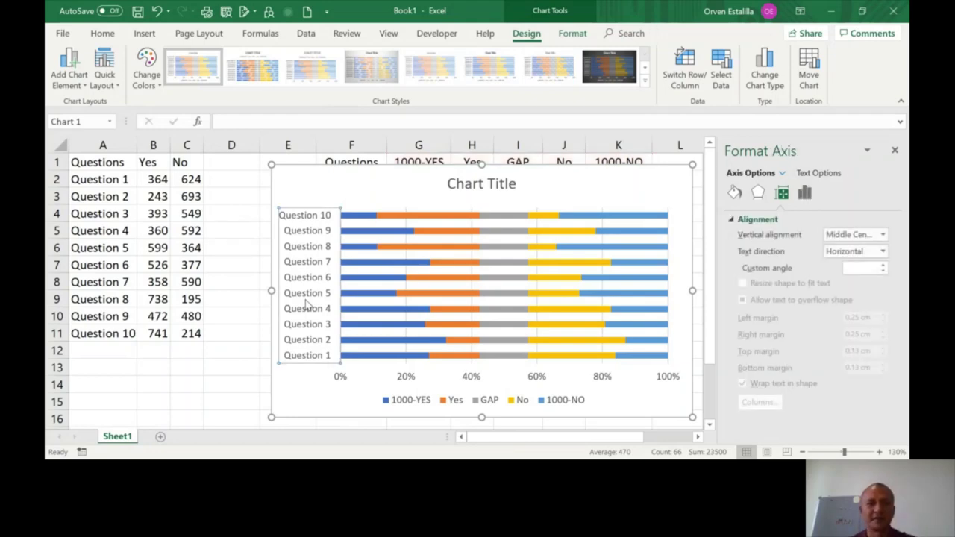
{"action": "left_click", "coordinate": [811, 194]}
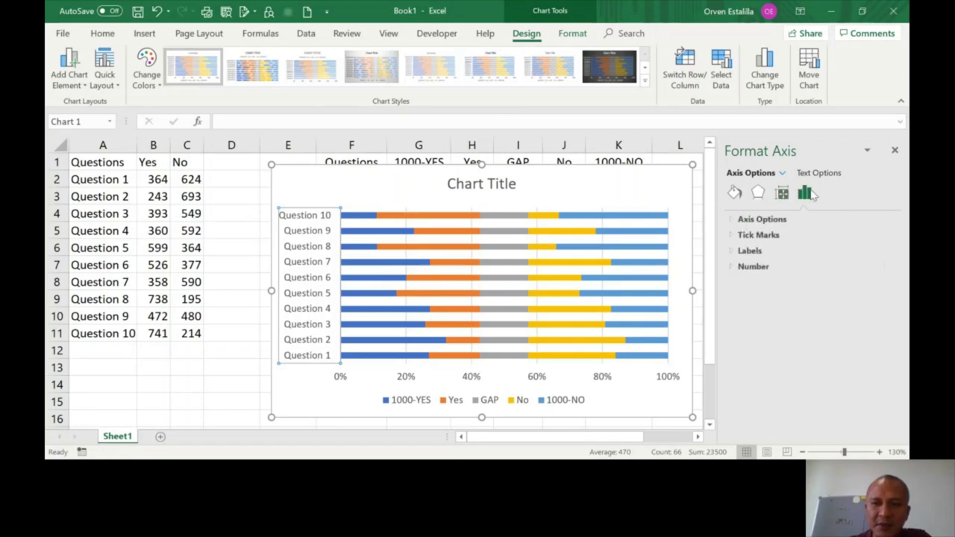
{"action": "left_click", "coordinate": [761, 220]}
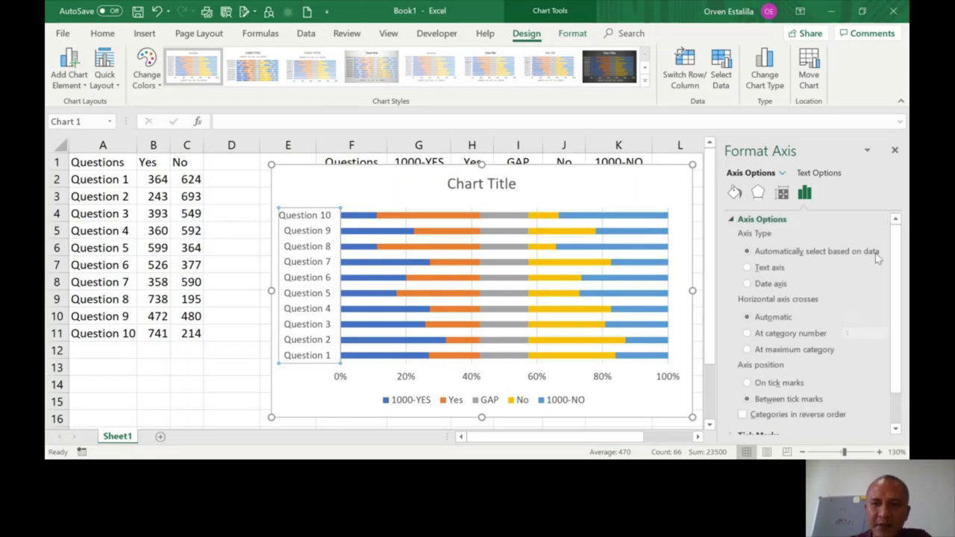
{"action": "mouse_move", "coordinate": [902, 257]}
{"action": "left_mouse_down"}
{"action": "mouse_move", "coordinate": [895, 302]}
{"action": "mouse_move", "coordinate": [897, 256]}
{"action": "left_mouse_up"}
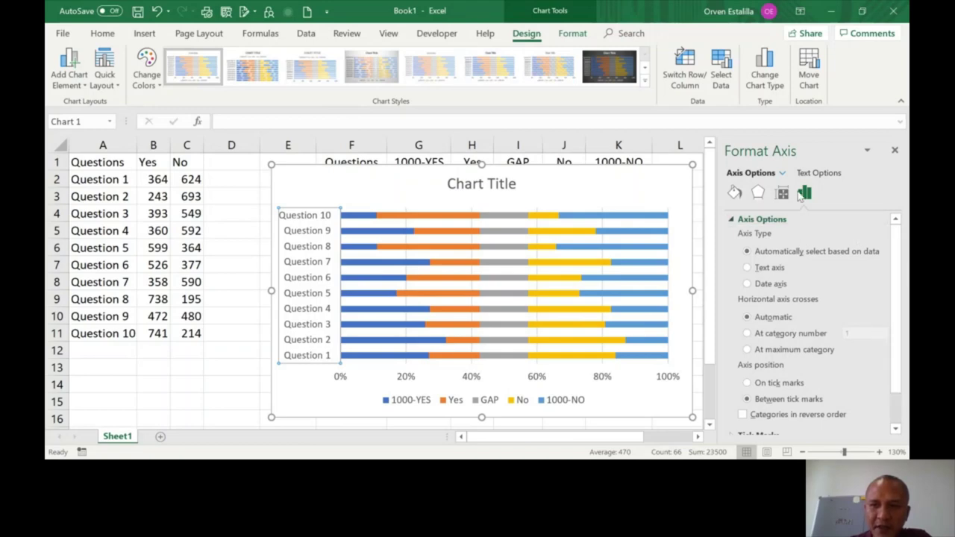
{"action": "left_click_drag", "start_coordinate": [899, 257], "coordinate": [898, 268]}
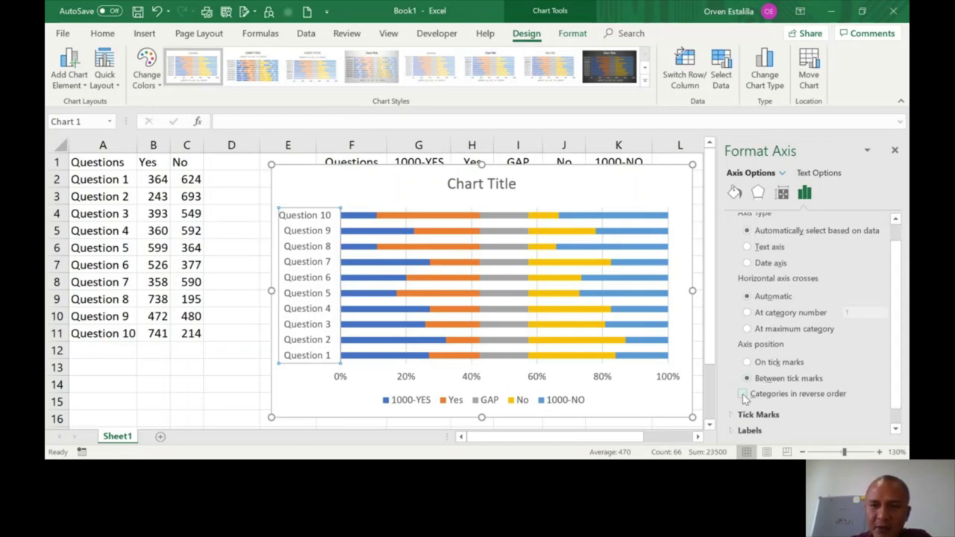
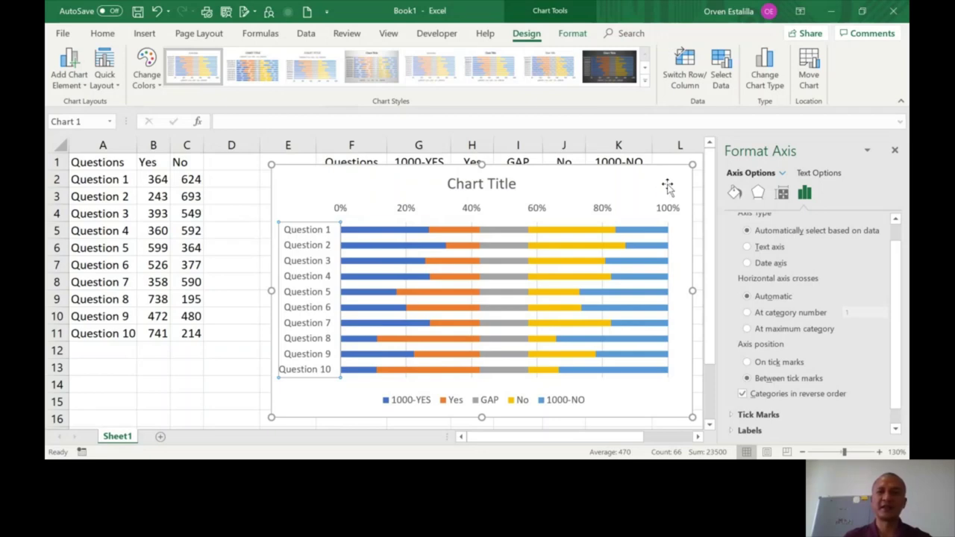
{"action": "left_click", "coordinate": [668, 186]}
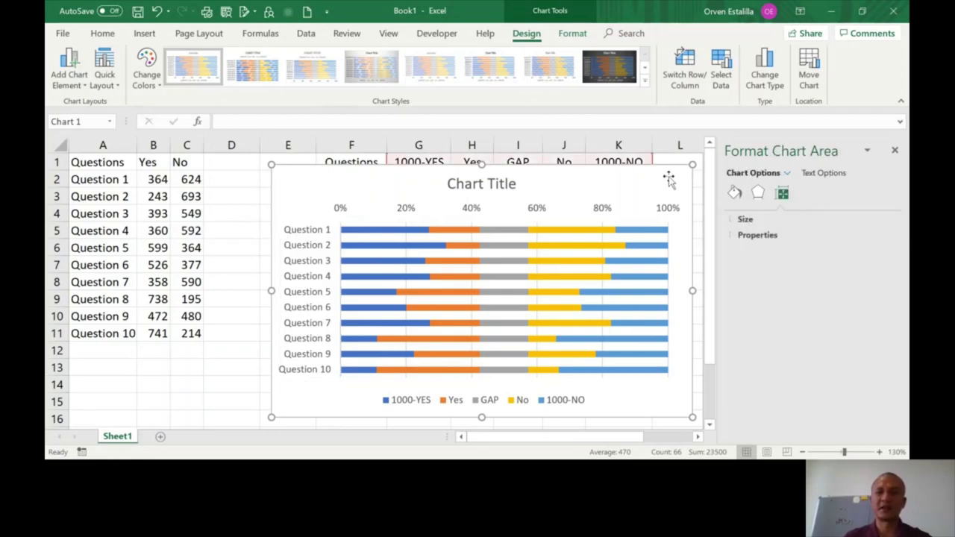
- Change the chart title to "Poll Results" and close the formatting pane
{"action": "left_click", "coordinate": [475, 187]}
{"action": "left_click", "coordinate": [517, 183]}
{"action": "left_click_drag", "start_coordinate": [516, 184], "coordinate": [447, 180]}
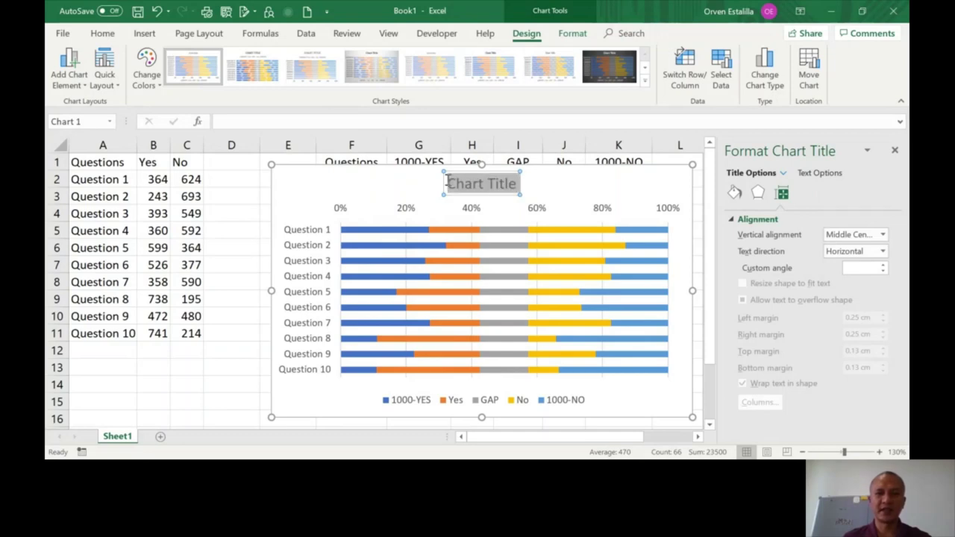
{"action": "type", "text": "Poll Reu"}
{"action": "key", "text": "BackSpace"}
{"action": "type", "text": "sults"}
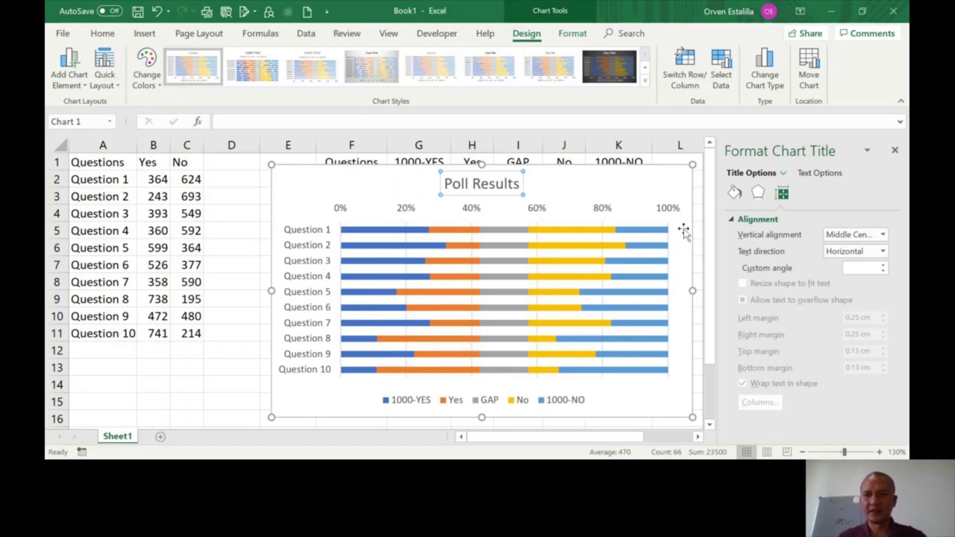
{"action": "left_click", "coordinate": [895, 150]}
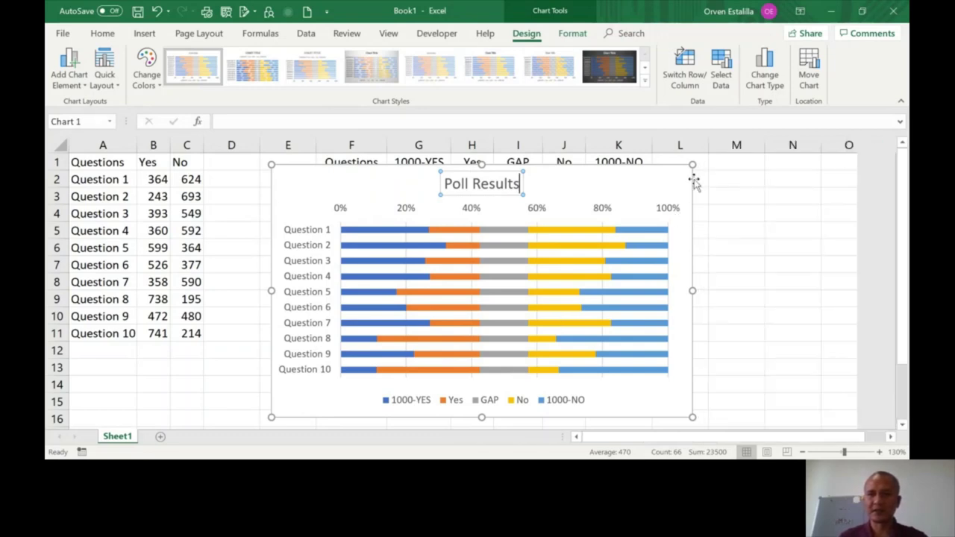
- Hide the chart's axes, gridlines and legend, keeping only the chart title
{"action": "left_click", "coordinate": [667, 184]}
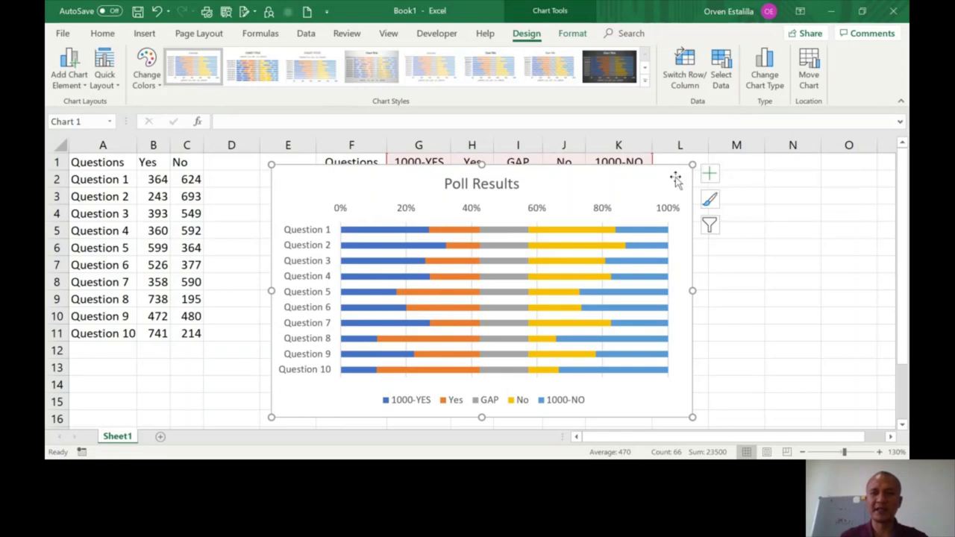
{"action": "left_click", "coordinate": [709, 174]}
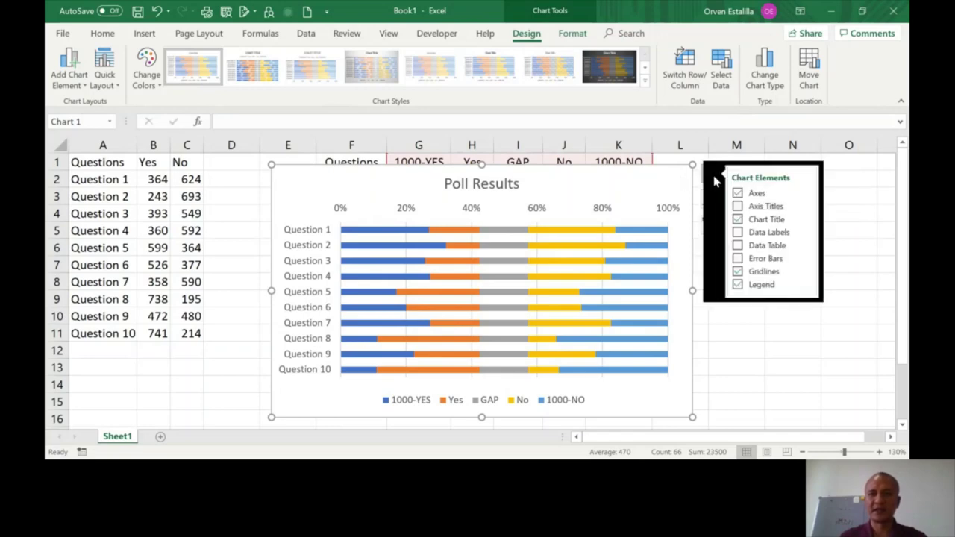
{"action": "left_click", "coordinate": [738, 194]}
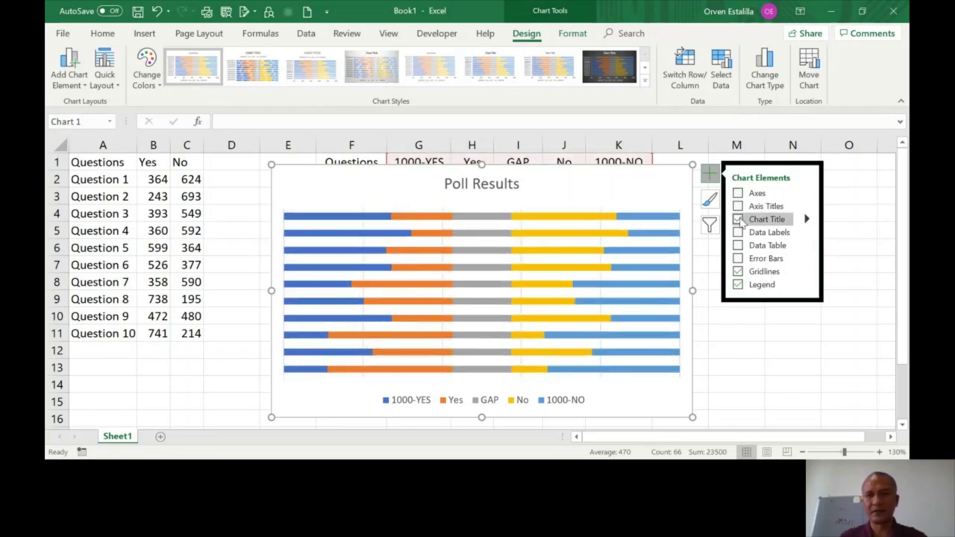
{"action": "left_click", "coordinate": [738, 272]}
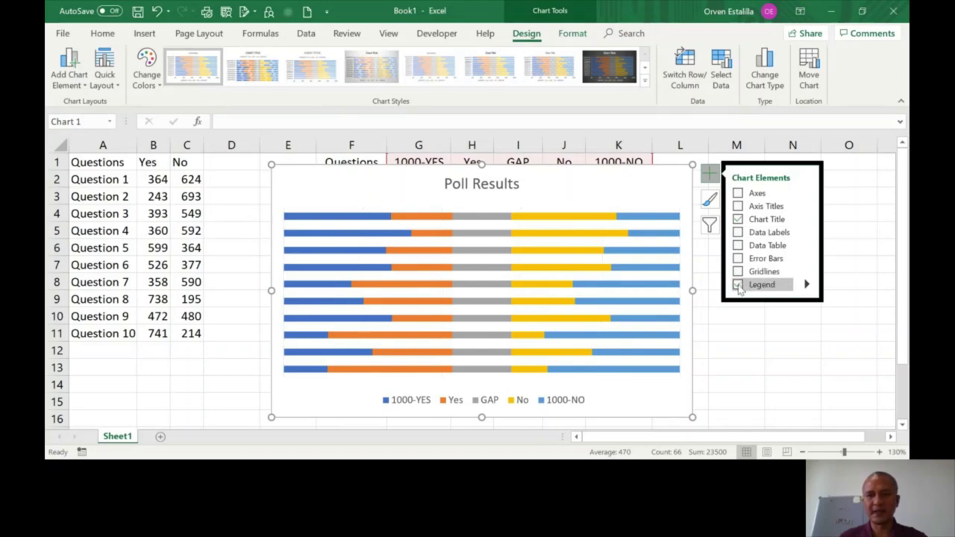
{"action": "left_click", "coordinate": [738, 286]}
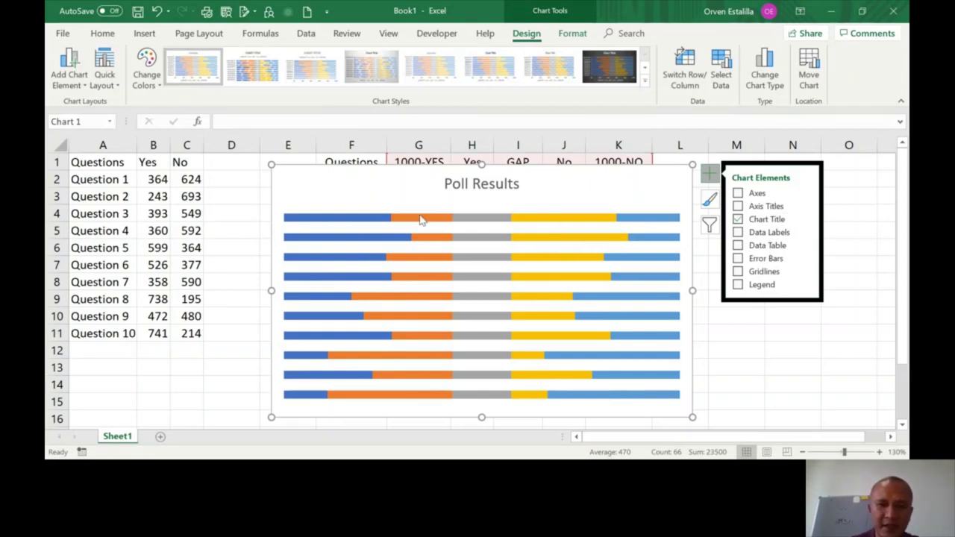
{"action": "left_click", "coordinate": [359, 218]}
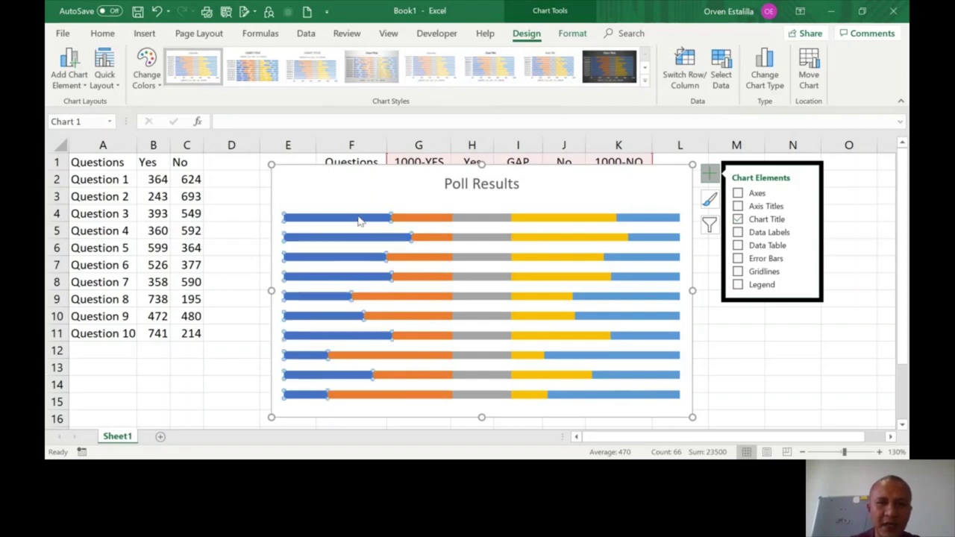
{"action": "left_click", "coordinate": [646, 218]}
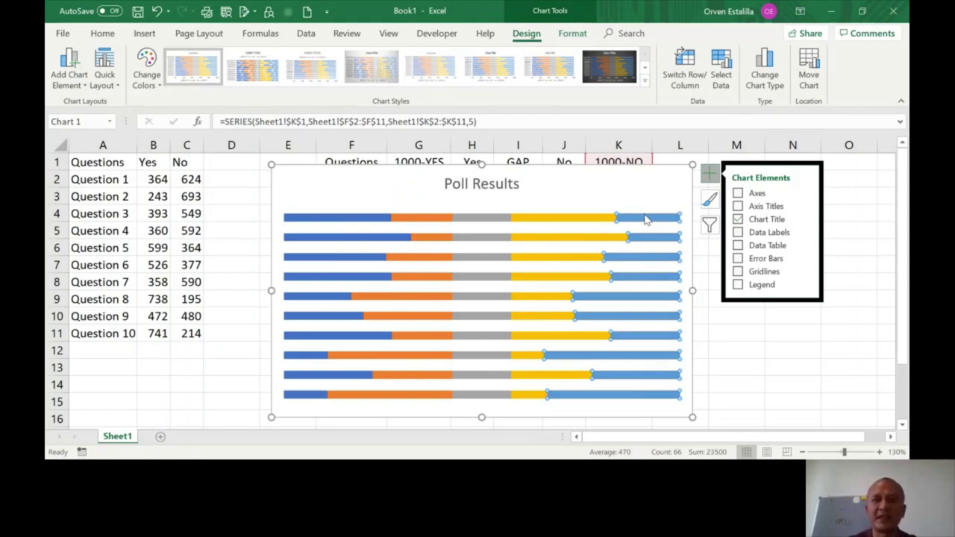
{"action": "left_click", "coordinate": [611, 193]}
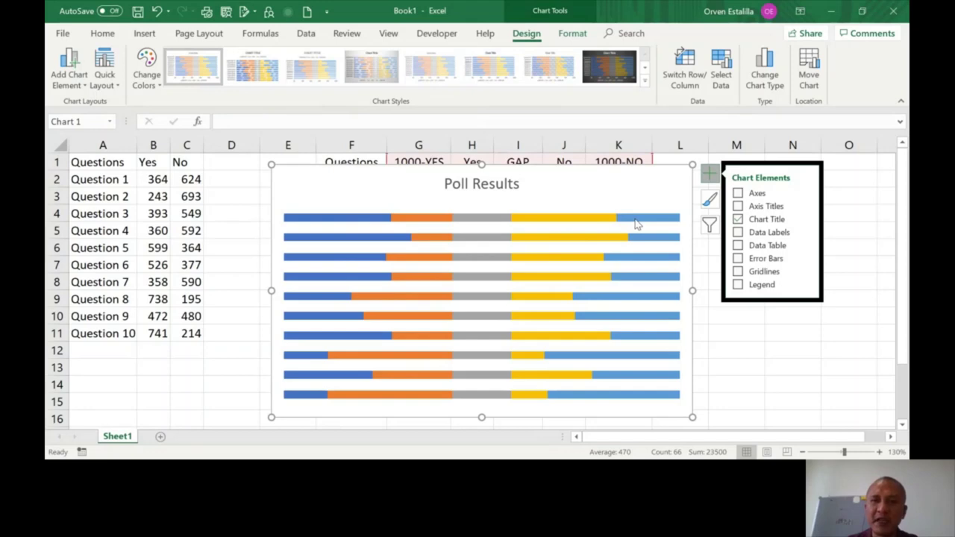
{"action": "double_click", "coordinate": [635, 224]}
{"action": "left_click", "coordinate": [635, 224]}
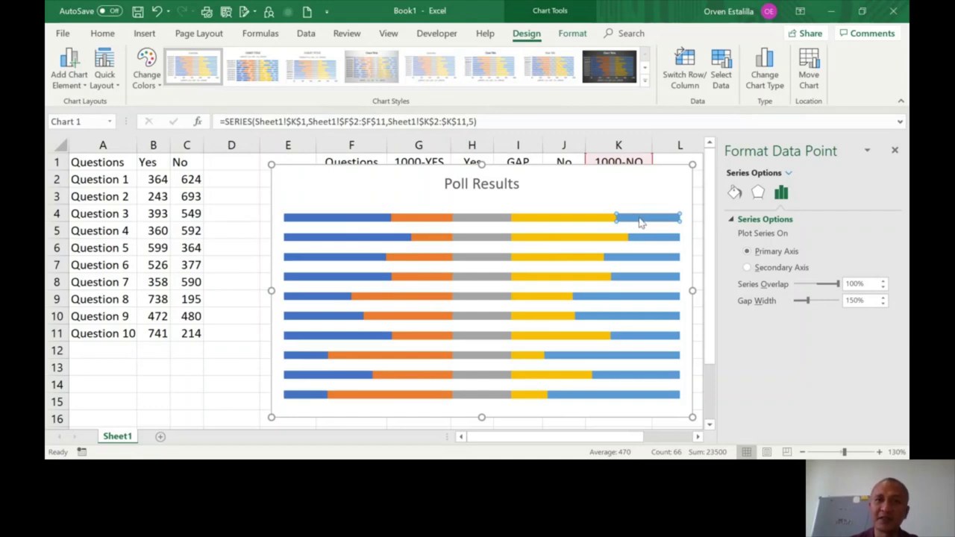
{"action": "left_click", "coordinate": [625, 185]}
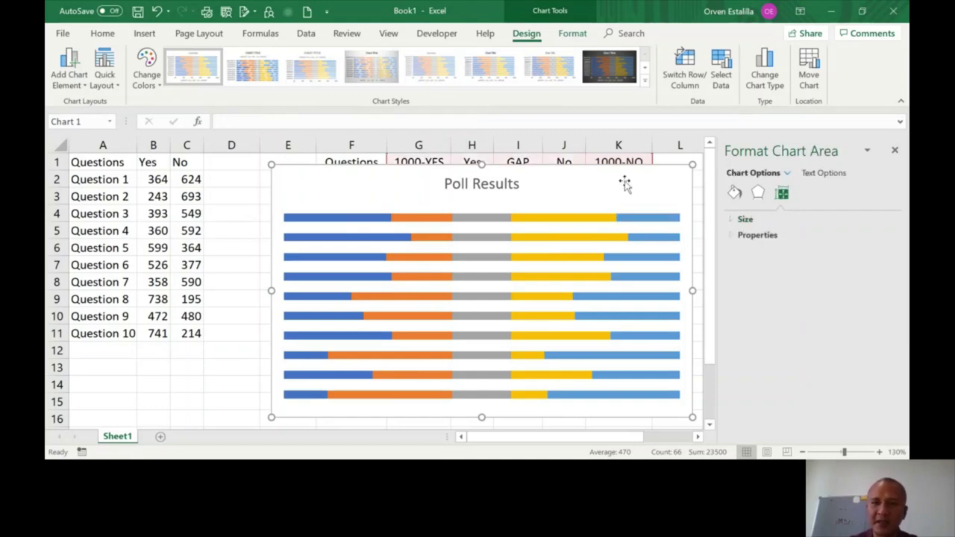
- Set the chart's 1000-NO series to no fill and no outline
{"action": "left_click", "coordinate": [650, 221]}
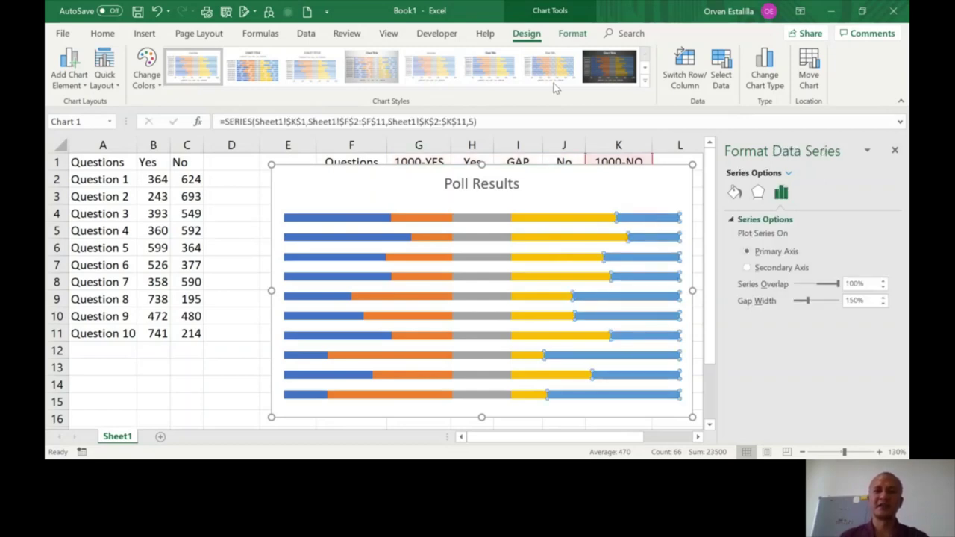
{"action": "left_click", "coordinate": [574, 33]}
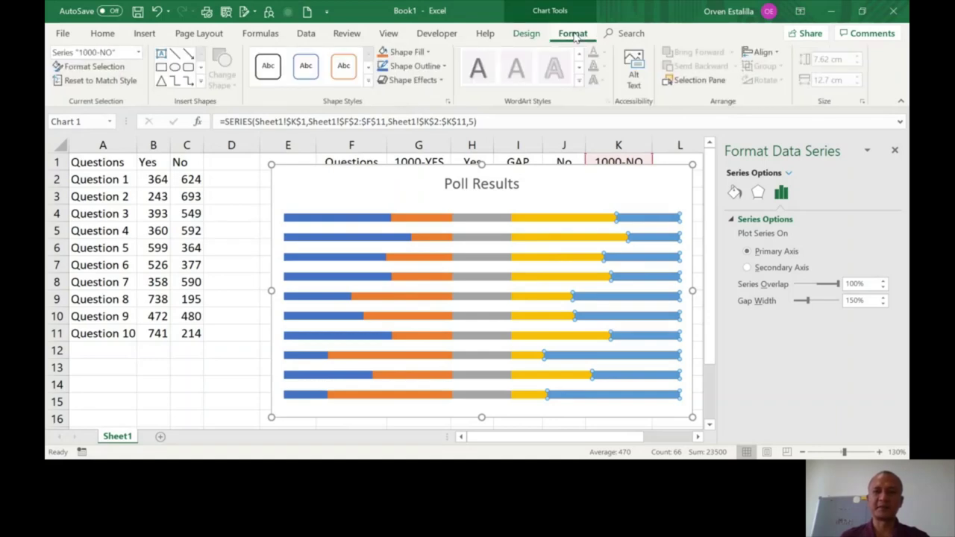
{"action": "left_click", "coordinate": [423, 55]}
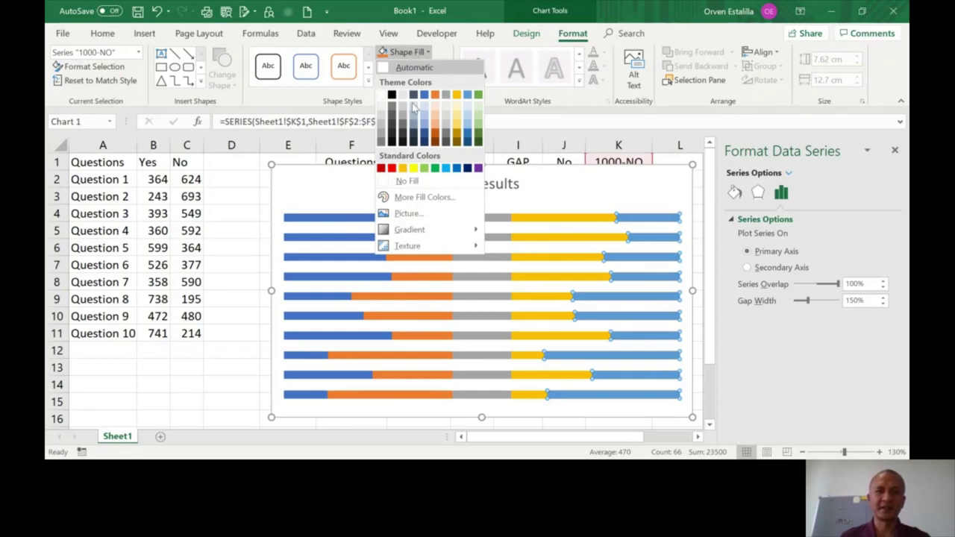
{"action": "left_click", "coordinate": [414, 184]}
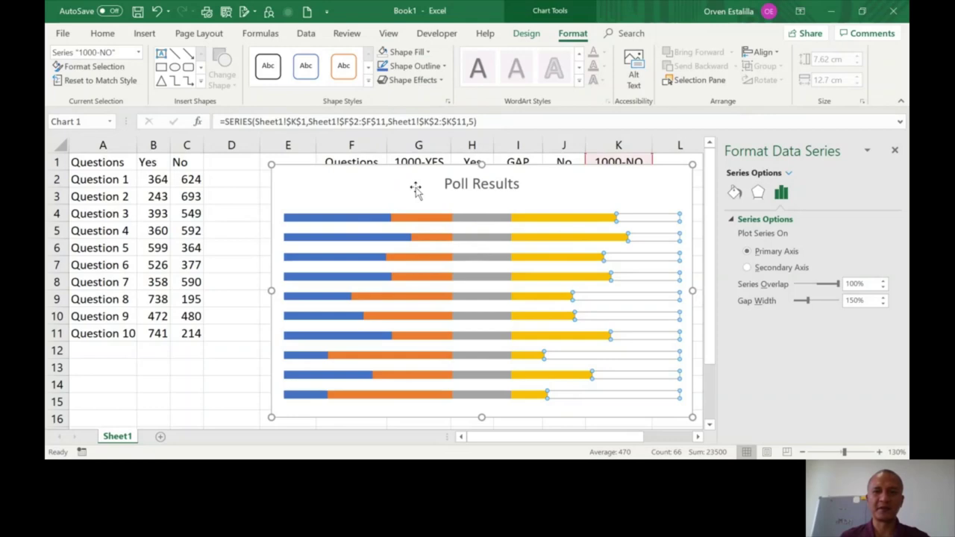
{"action": "left_click", "coordinate": [425, 69]}
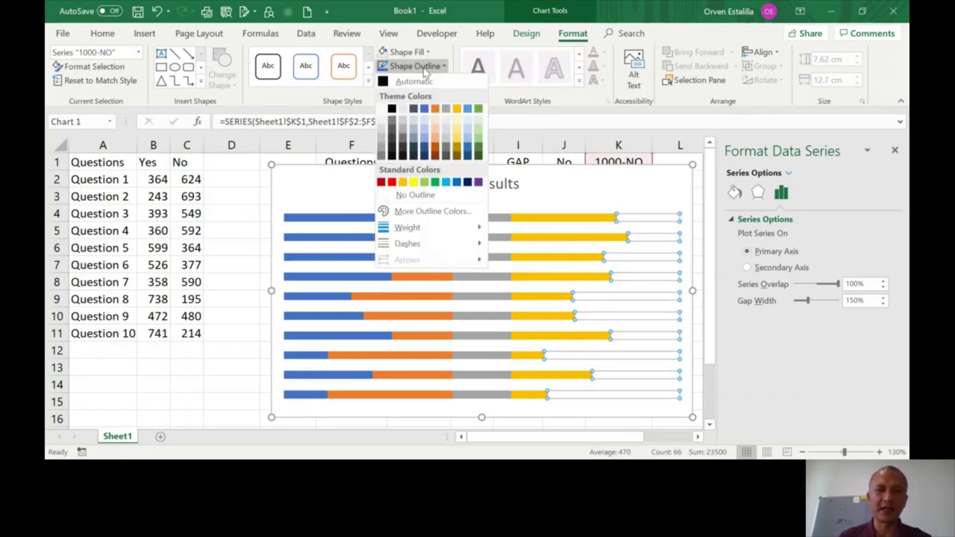
{"action": "left_click", "coordinate": [423, 197]}
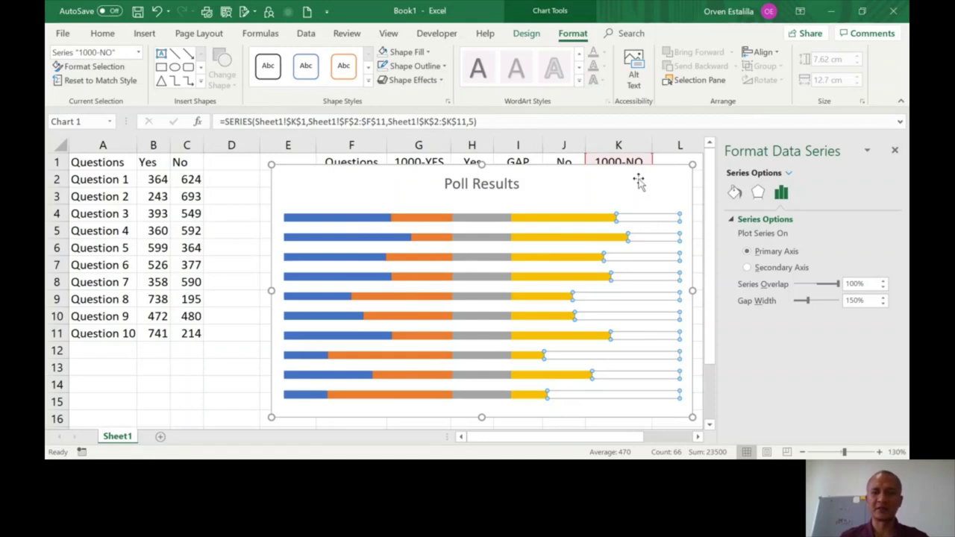
{"action": "left_click", "coordinate": [648, 258]}
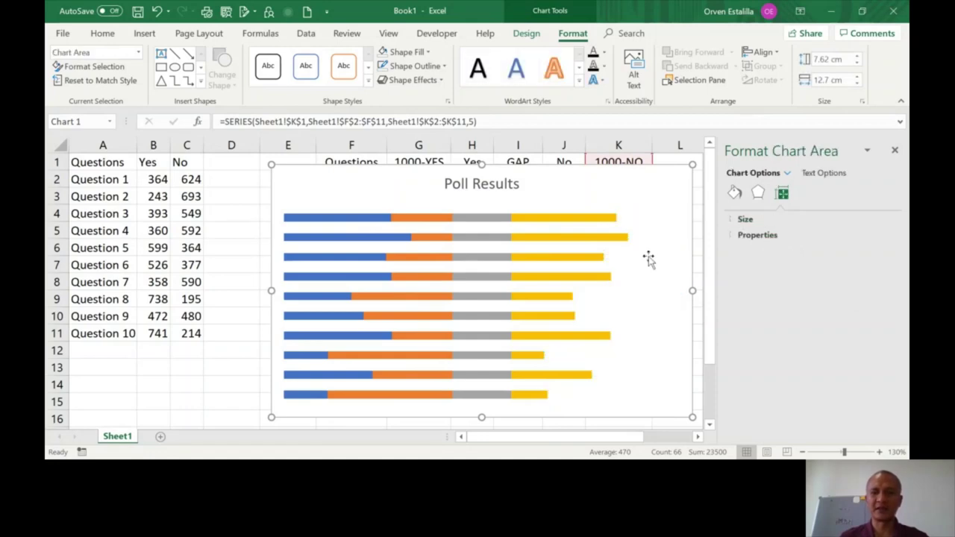
{"action": "left_click", "coordinate": [645, 218]}
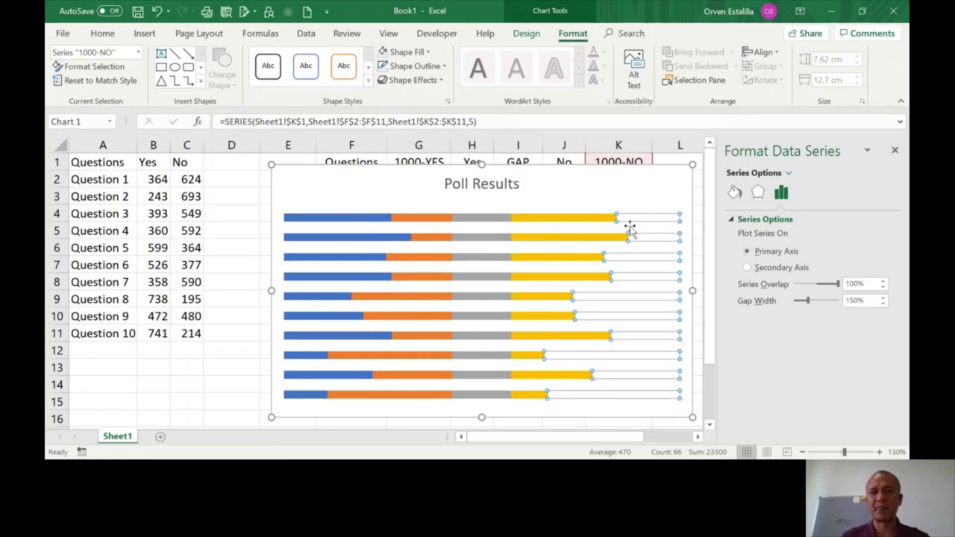
- Set the chart's 1000-YES series to no fill and no outline
{"action": "left_click", "coordinate": [630, 186]}
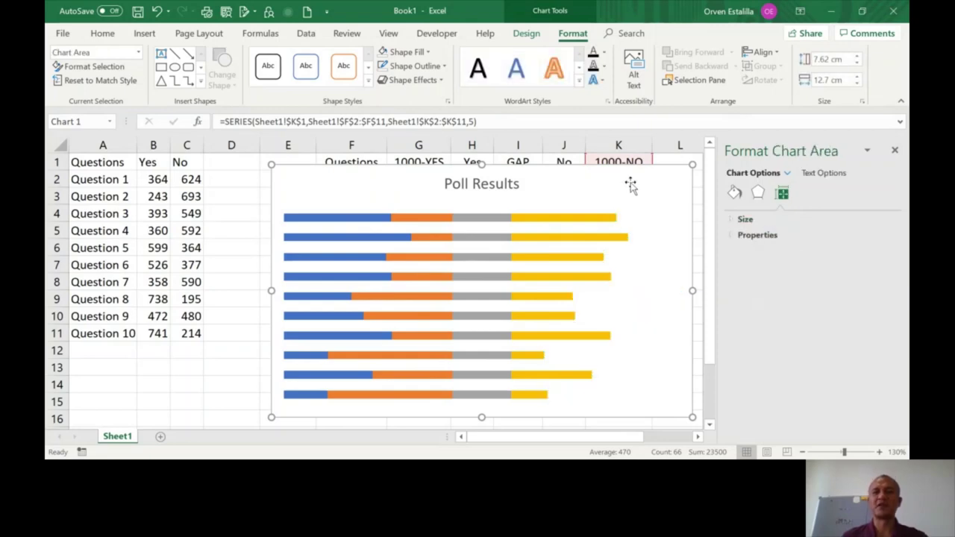
{"action": "left_click", "coordinate": [348, 219]}
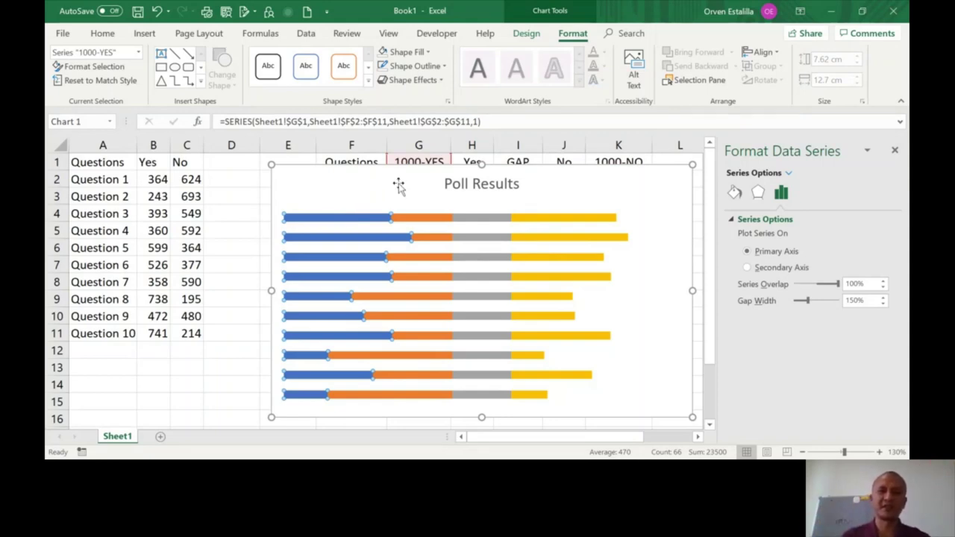
{"action": "left_click", "coordinate": [428, 52]}
{"action": "left_click", "coordinate": [415, 180]}
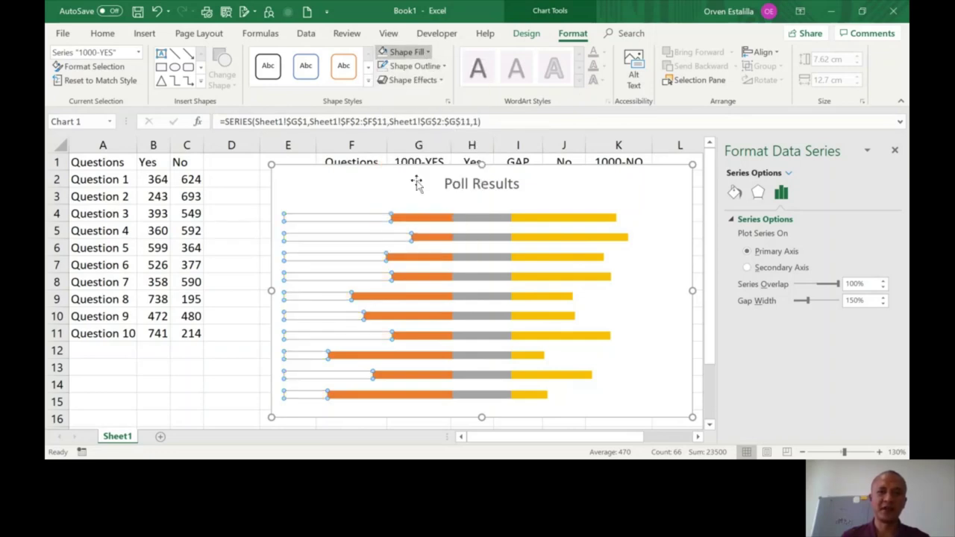
{"action": "left_click", "coordinate": [417, 66]}
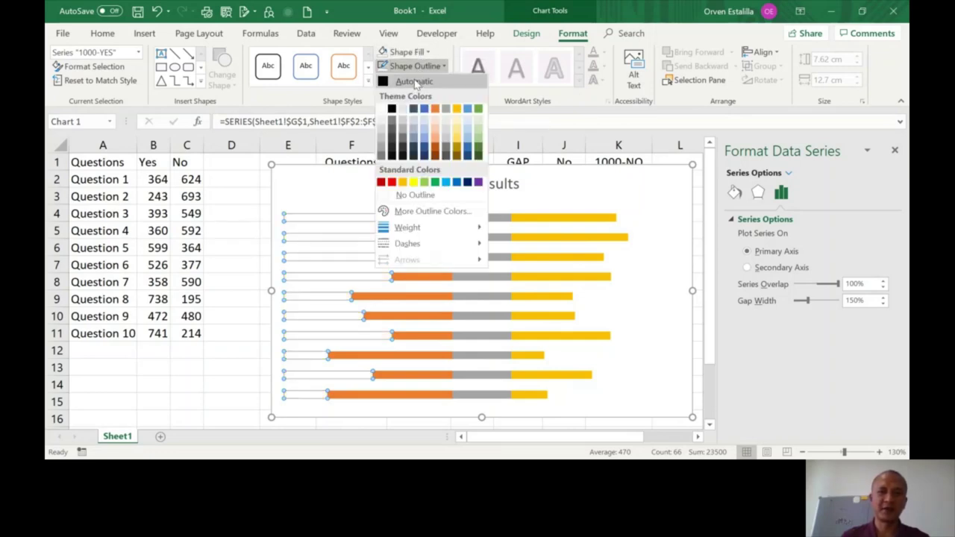
{"action": "left_click", "coordinate": [422, 194]}
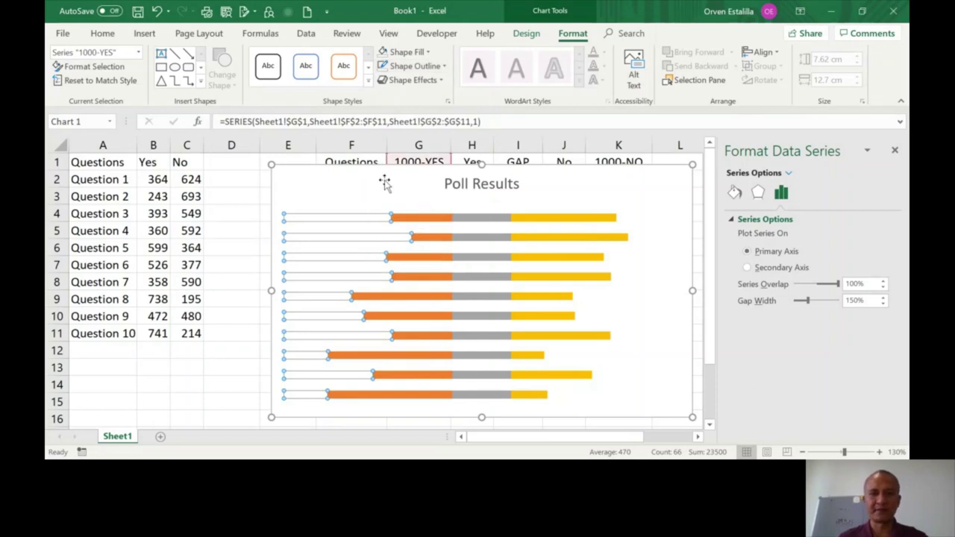
{"action": "left_click", "coordinate": [309, 186]}
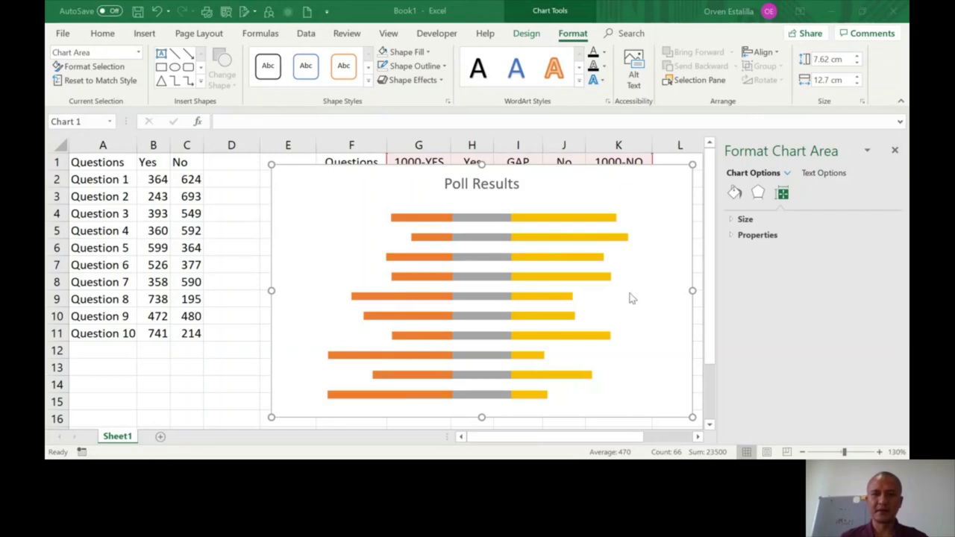
- Set the chart's middle GAP series to no fill and no outline
{"action": "left_click", "coordinate": [606, 183]}
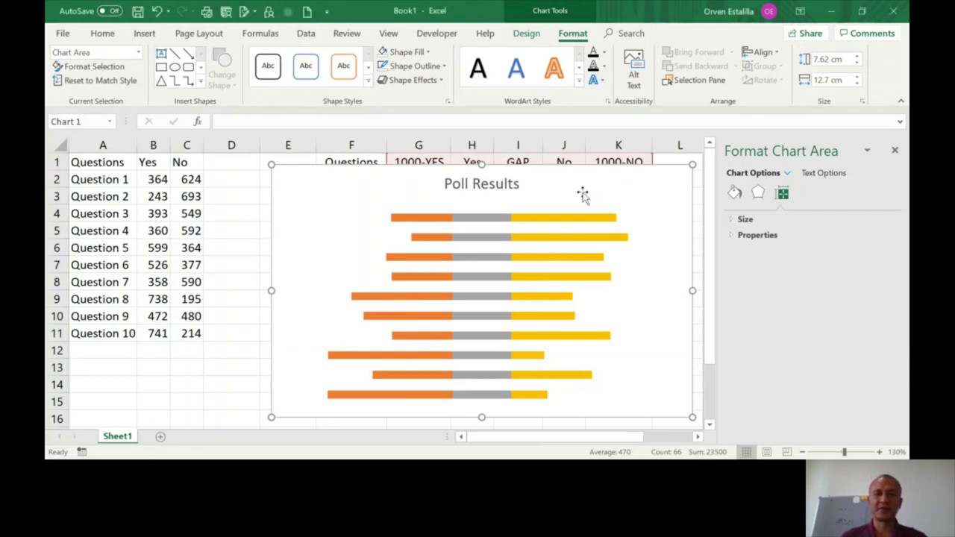
{"action": "left_click", "coordinate": [479, 218]}
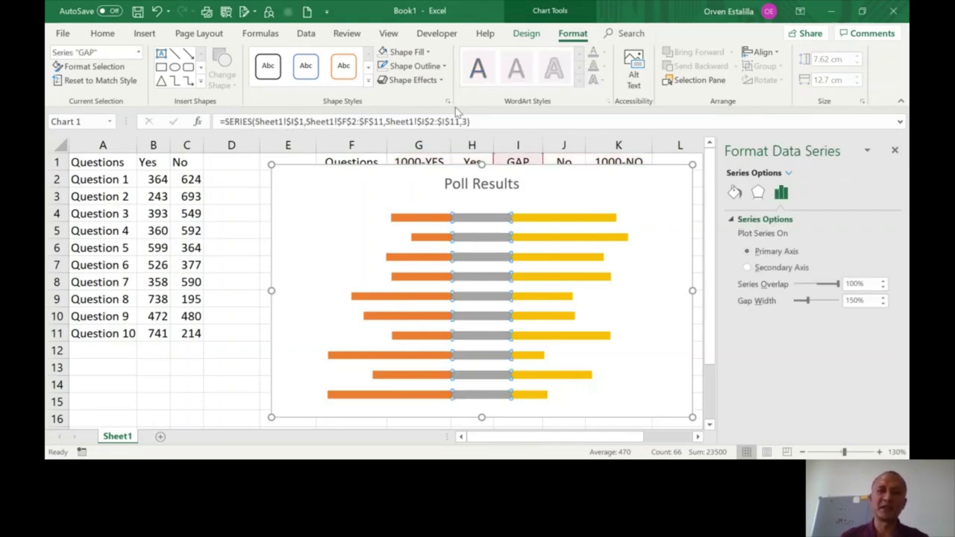
{"action": "left_click", "coordinate": [425, 53]}
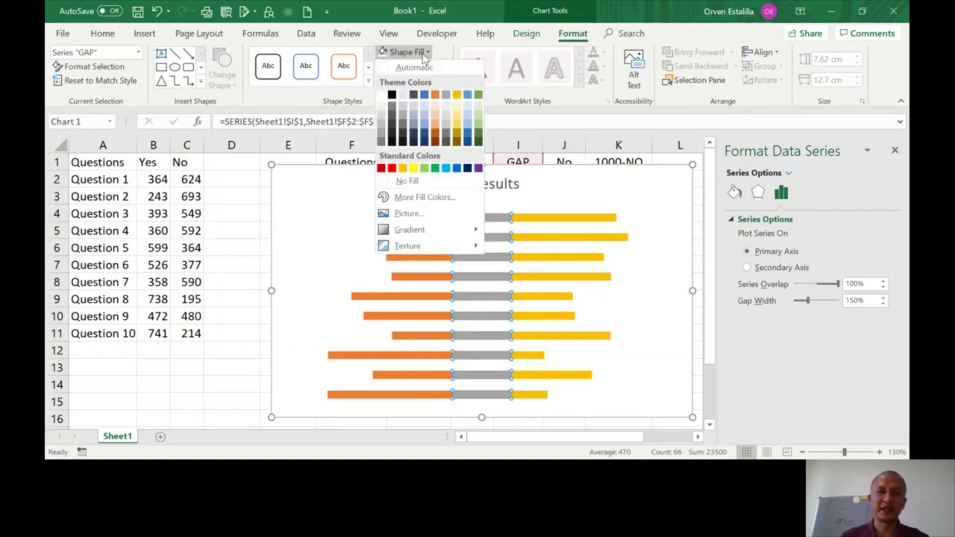
{"action": "left_click", "coordinate": [406, 182]}
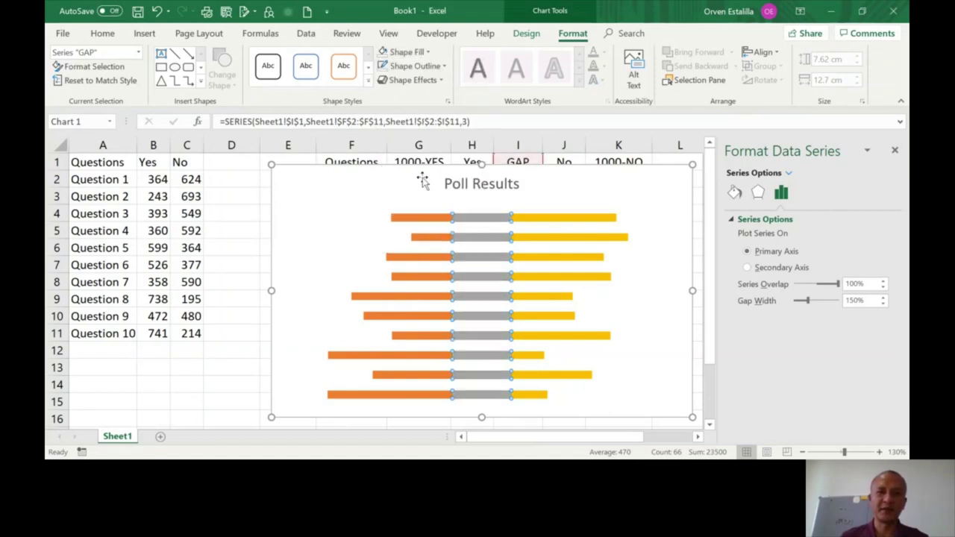
{"action": "left_click", "coordinate": [417, 67]}
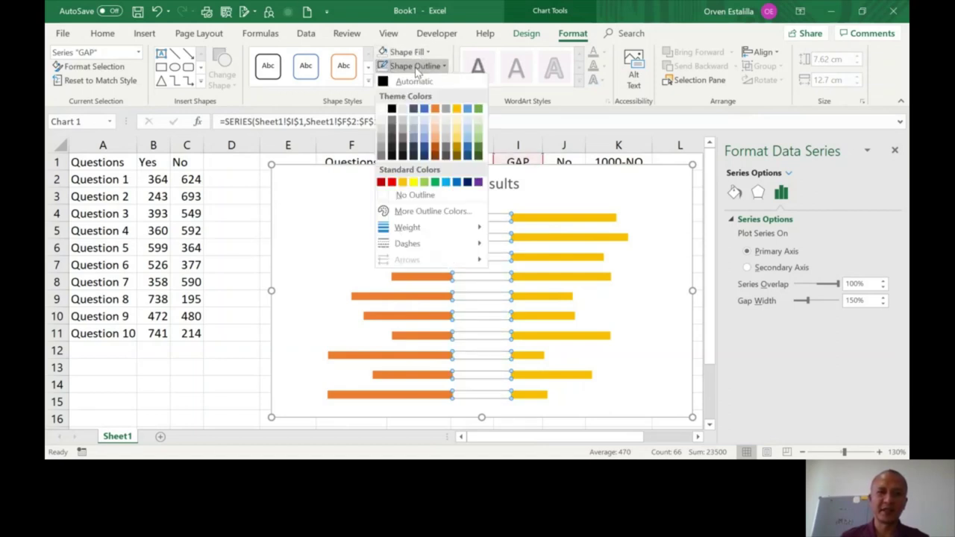
{"action": "left_click", "coordinate": [418, 196]}
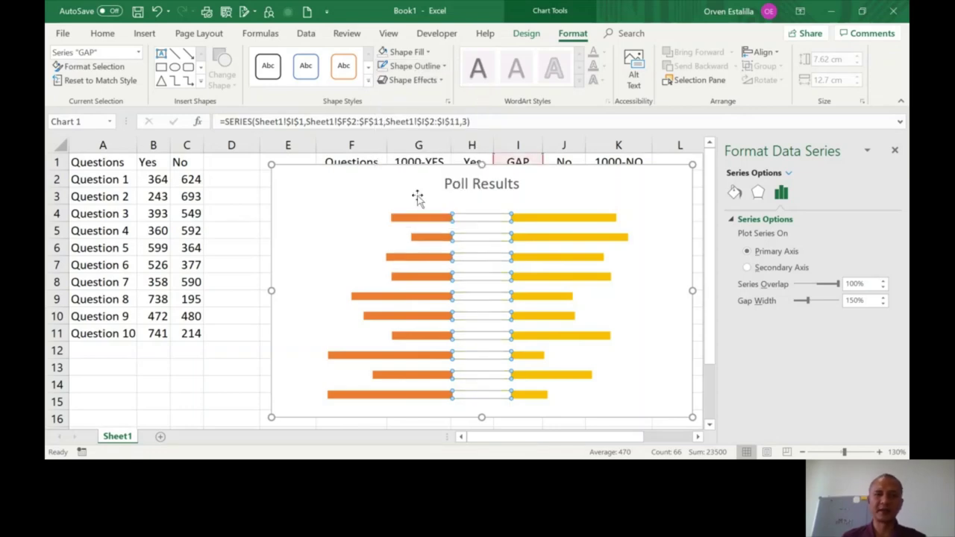
{"action": "left_click", "coordinate": [580, 192]}
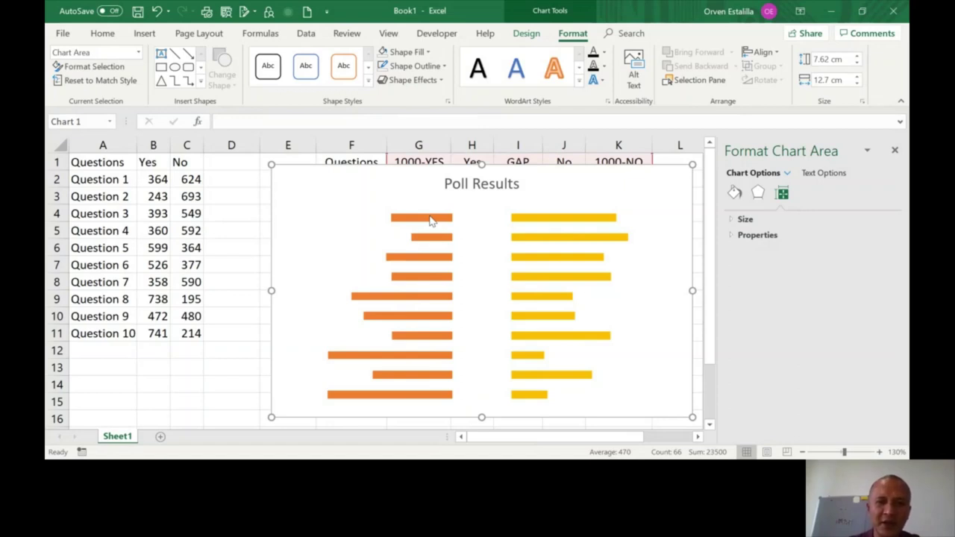
- Fill the Yes series bars with red and the No series bars with green
{"action": "left_click", "coordinate": [431, 220]}
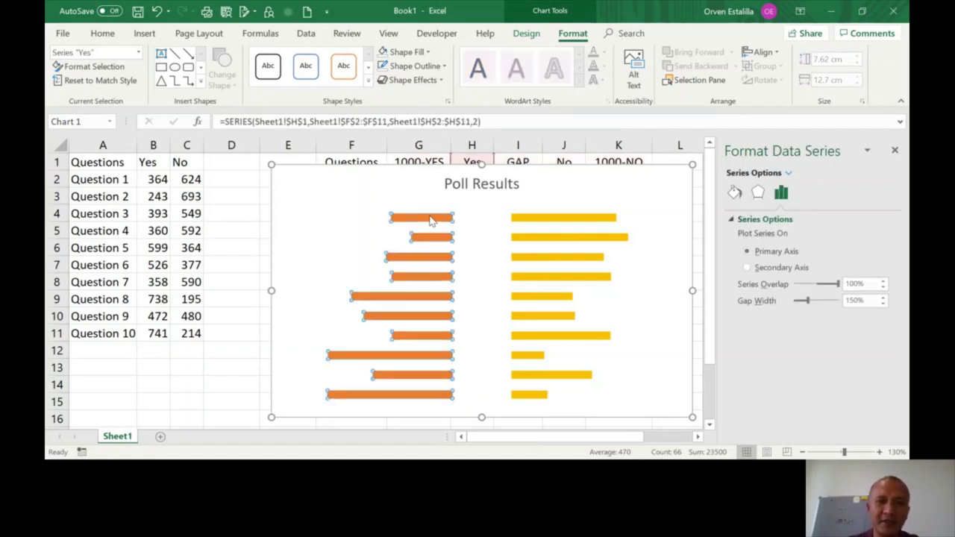
{"action": "left_click", "coordinate": [422, 53]}
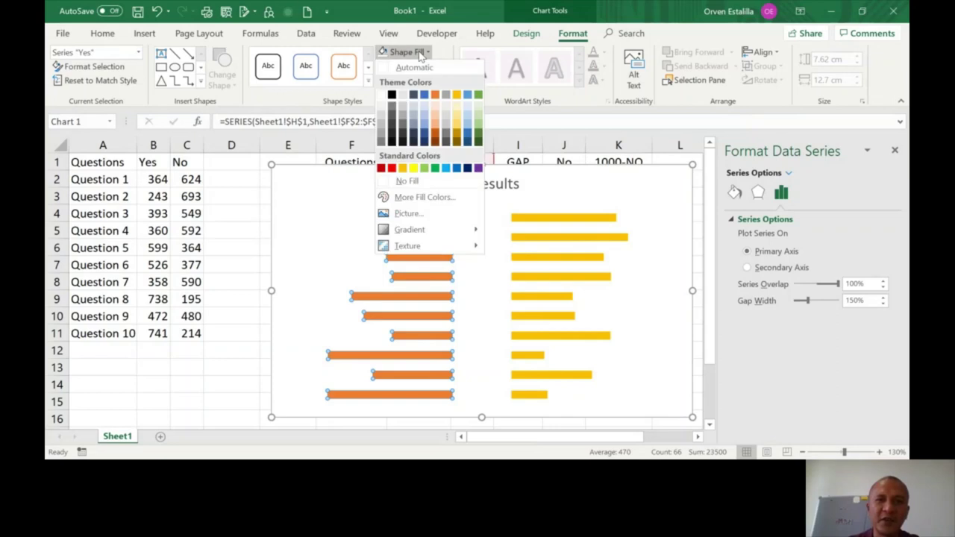
{"action": "left_click", "coordinate": [381, 168]}
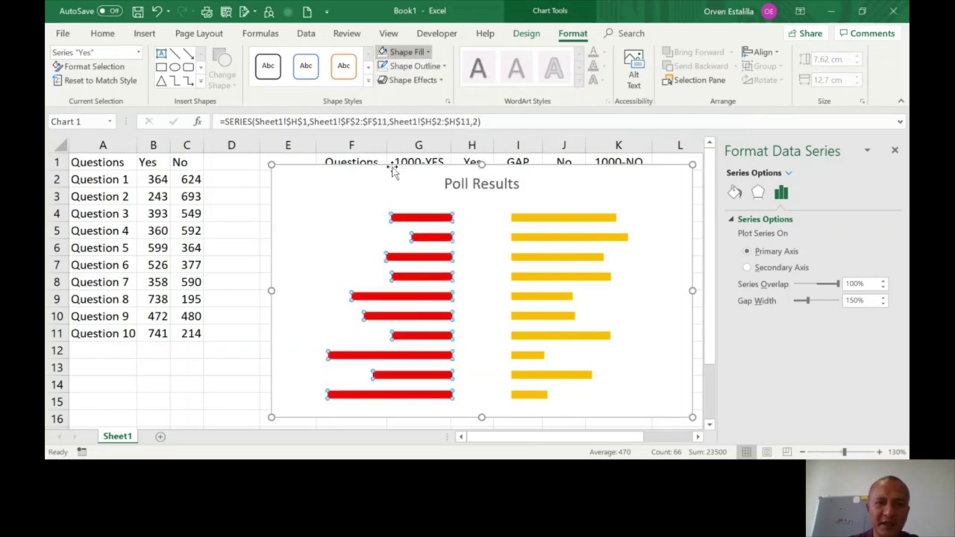
{"action": "left_click", "coordinate": [538, 219]}
{"action": "left_click", "coordinate": [422, 54]}
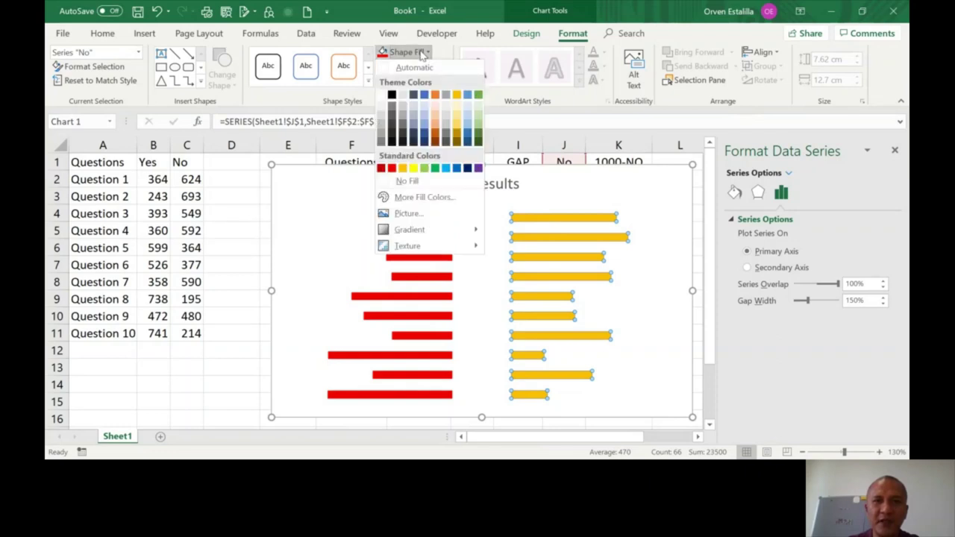
{"action": "left_click", "coordinate": [436, 167]}
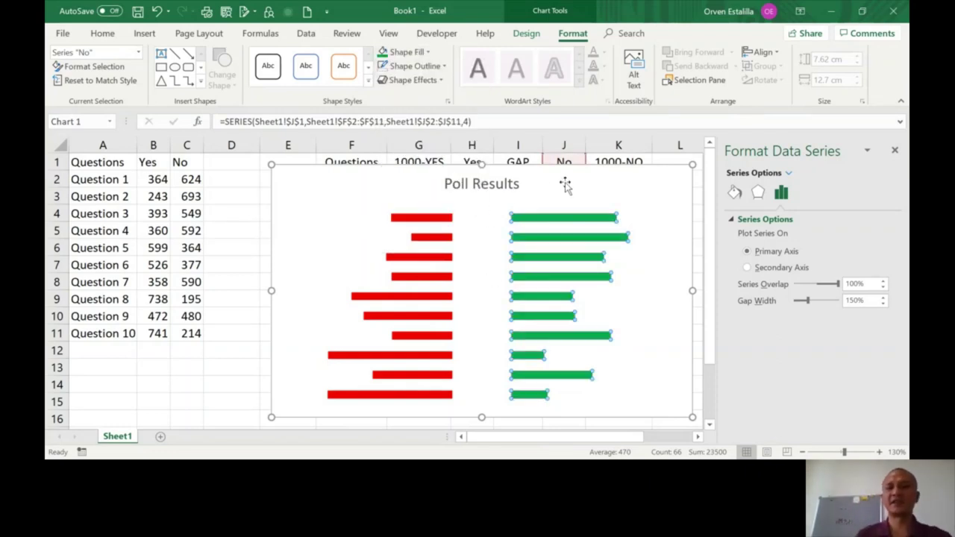
{"action": "left_click", "coordinate": [523, 205]}
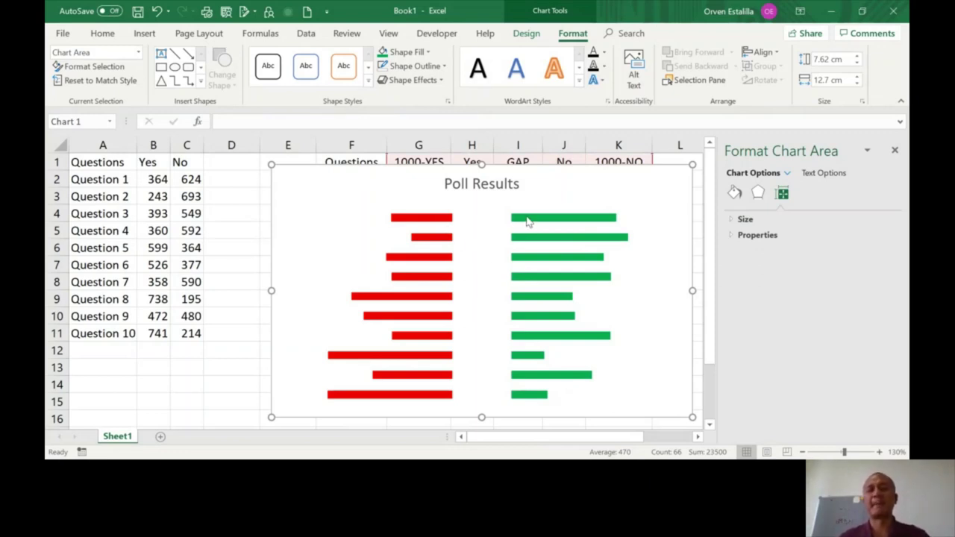
- Close the formatting pane and add data labels to the chart's Yes and No series
{"action": "left_click", "coordinate": [479, 217]}
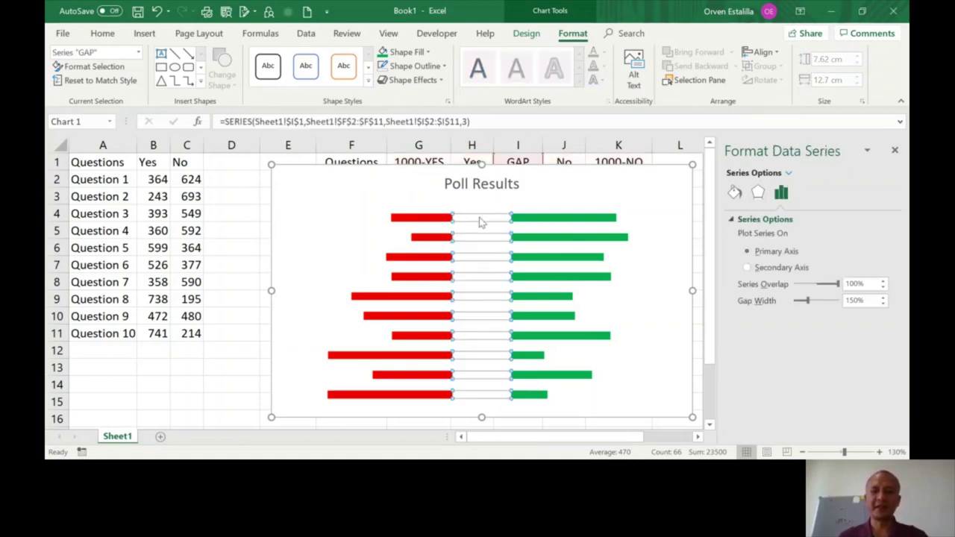
{"action": "left_click", "coordinate": [431, 218]}
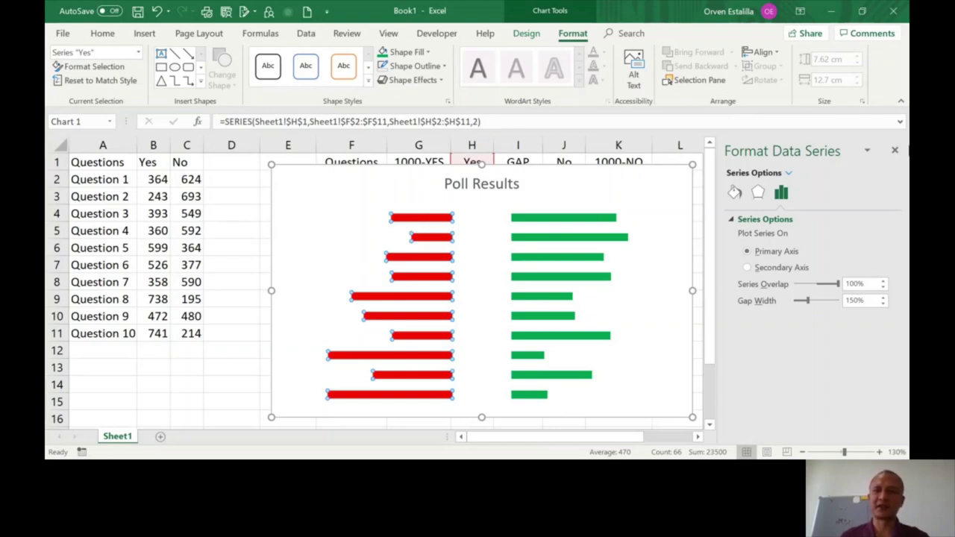
{"action": "left_click", "coordinate": [895, 150]}
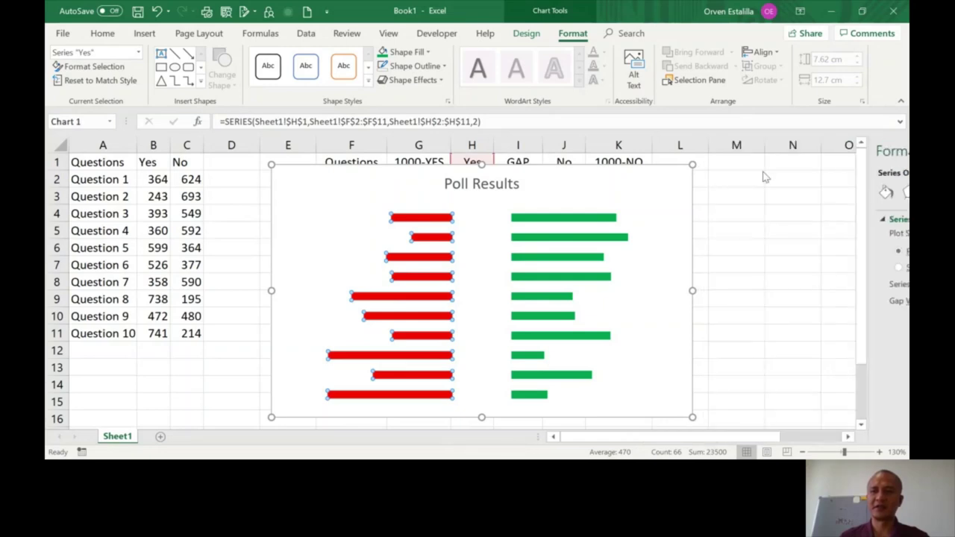
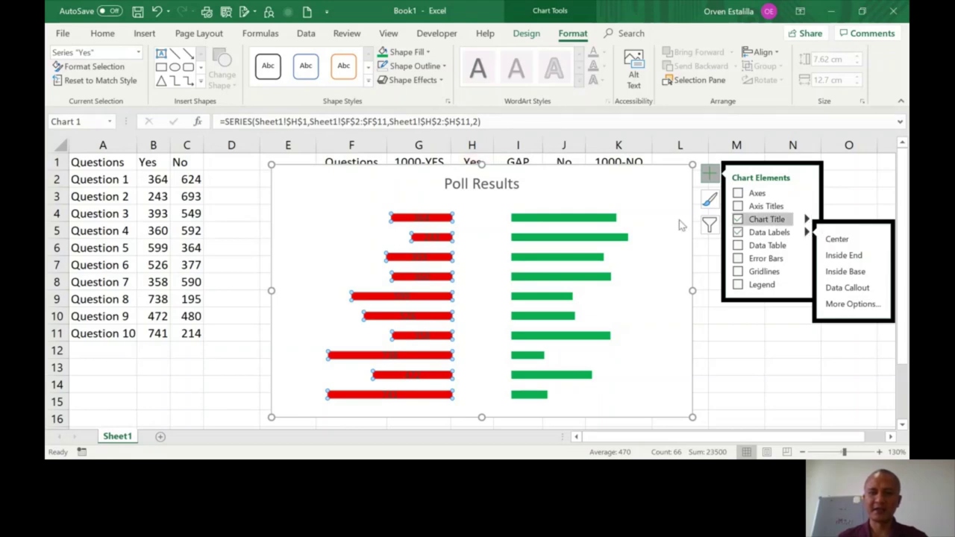
{"action": "left_click", "coordinate": [573, 220]}
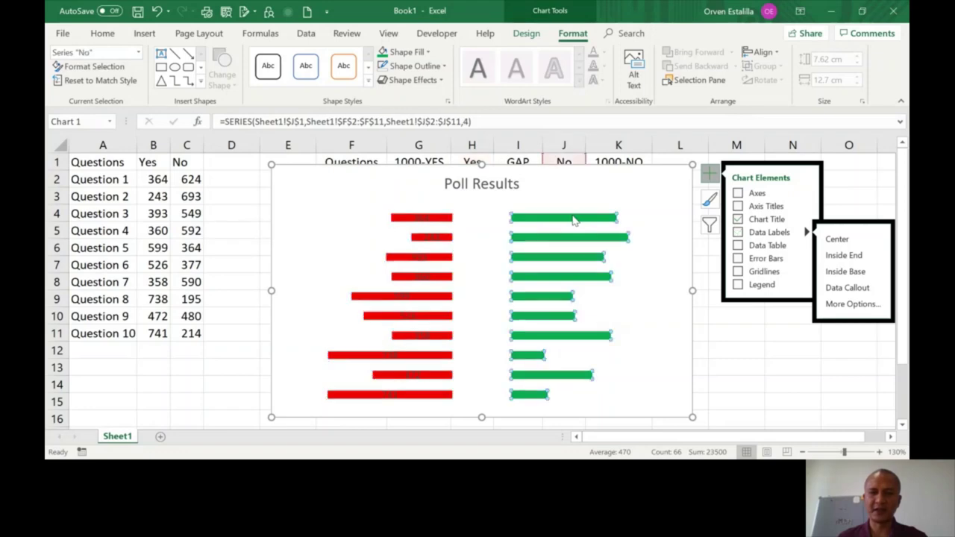
{"action": "left_click", "coordinate": [739, 233]}
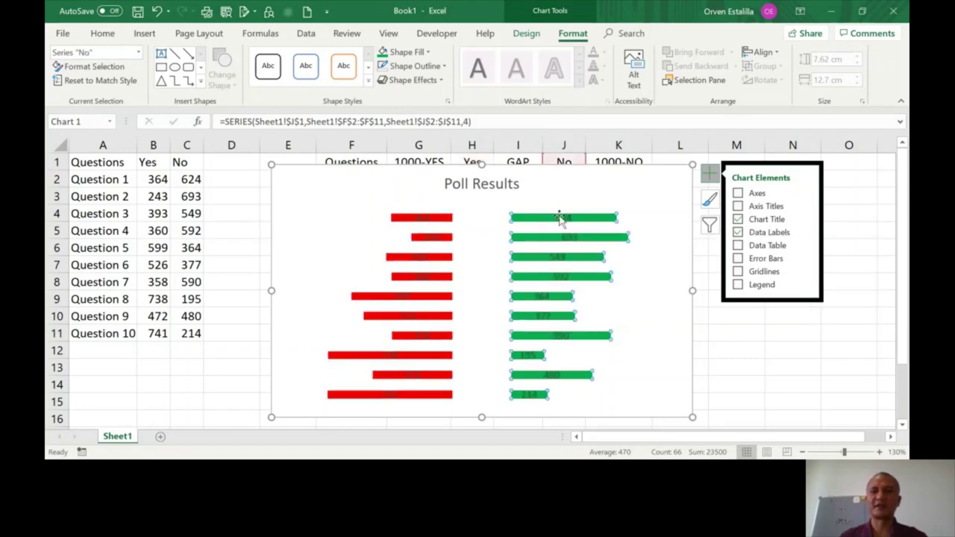
- Add data labels to the GAP series that show the category name instead of the value
{"action": "left_click", "coordinate": [479, 216]}
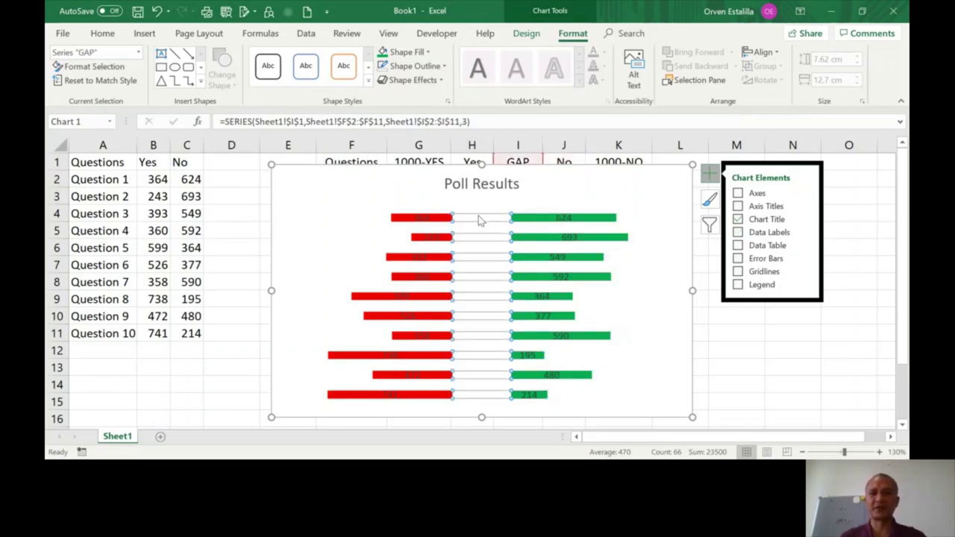
{"action": "left_click", "coordinate": [739, 233]}
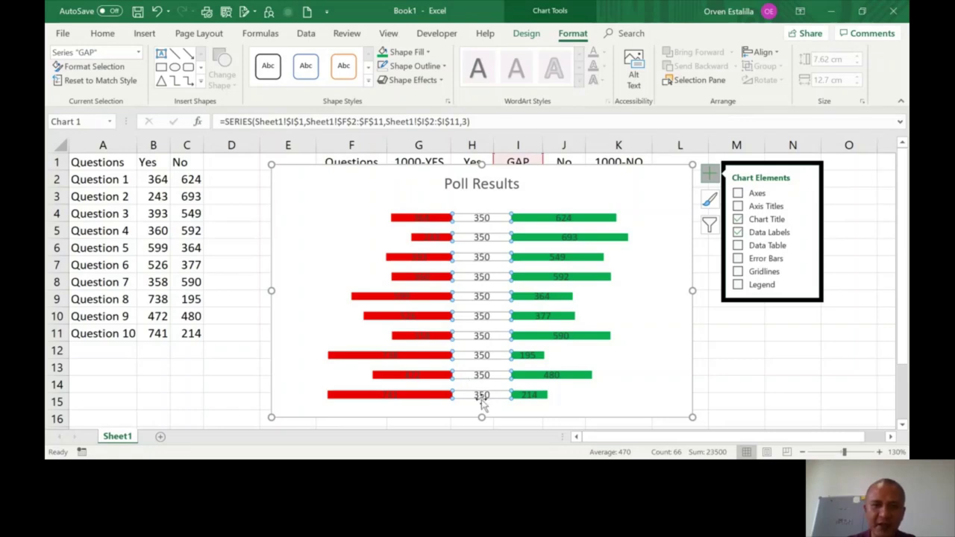
{"action": "left_click", "coordinate": [806, 233]}
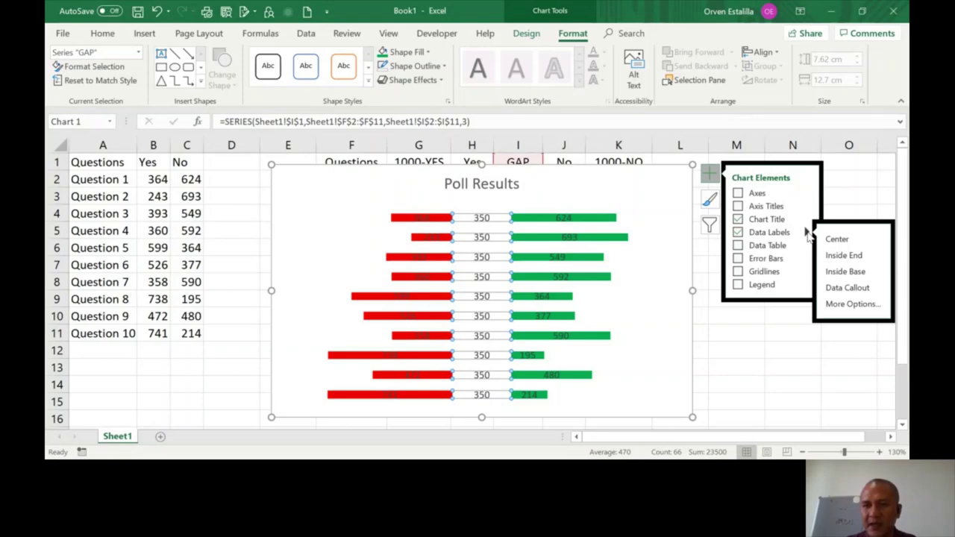
{"action": "left_click", "coordinate": [848, 304]}
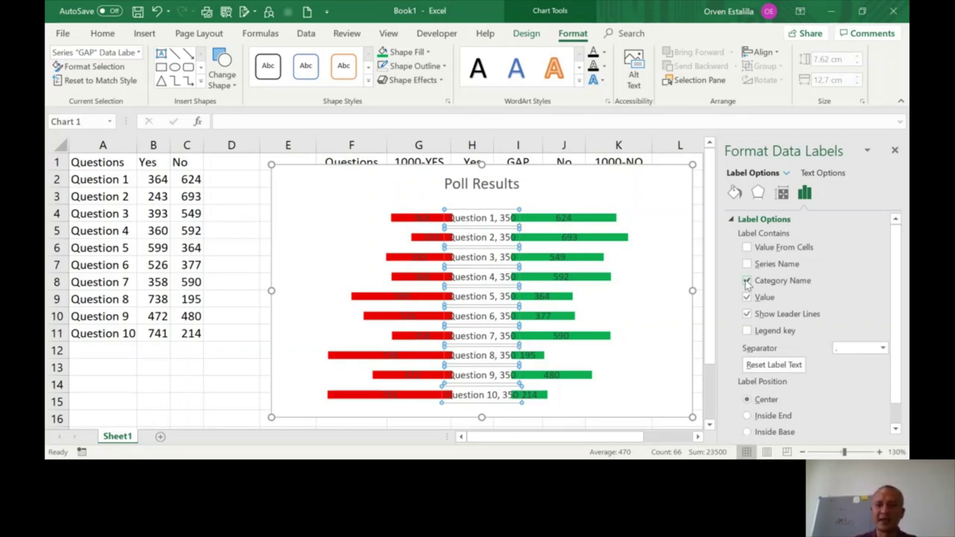
{"action": "left_click", "coordinate": [747, 298]}
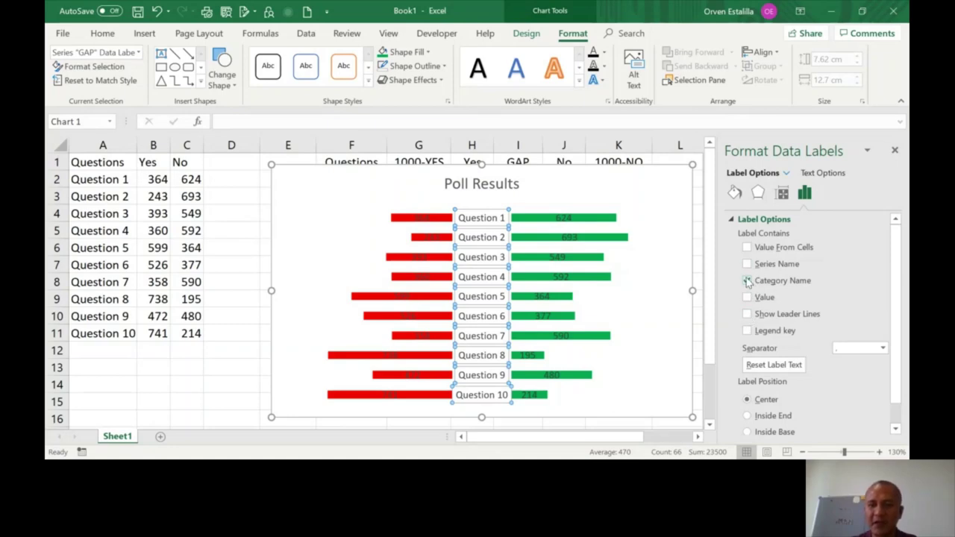
{"action": "left_click", "coordinate": [748, 298]}
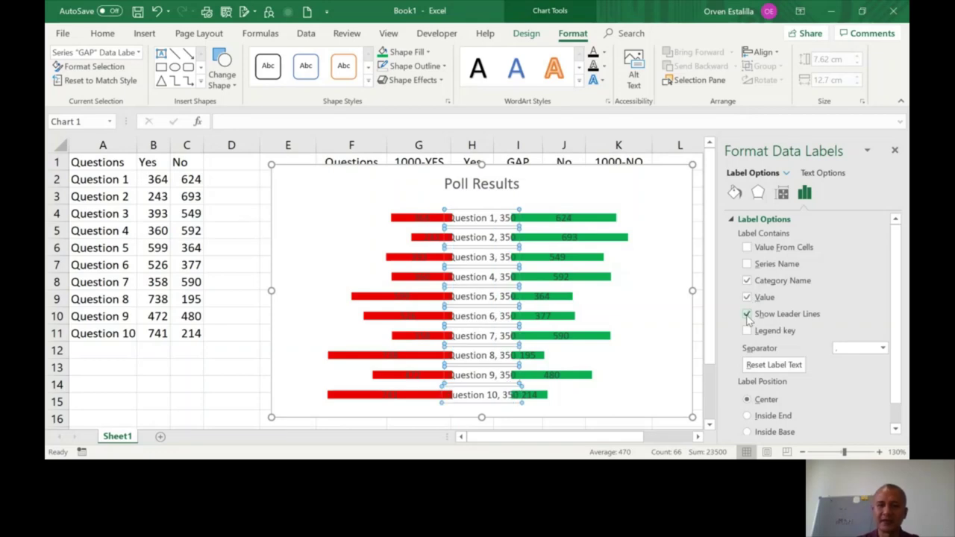
{"action": "left_click", "coordinate": [747, 280]}
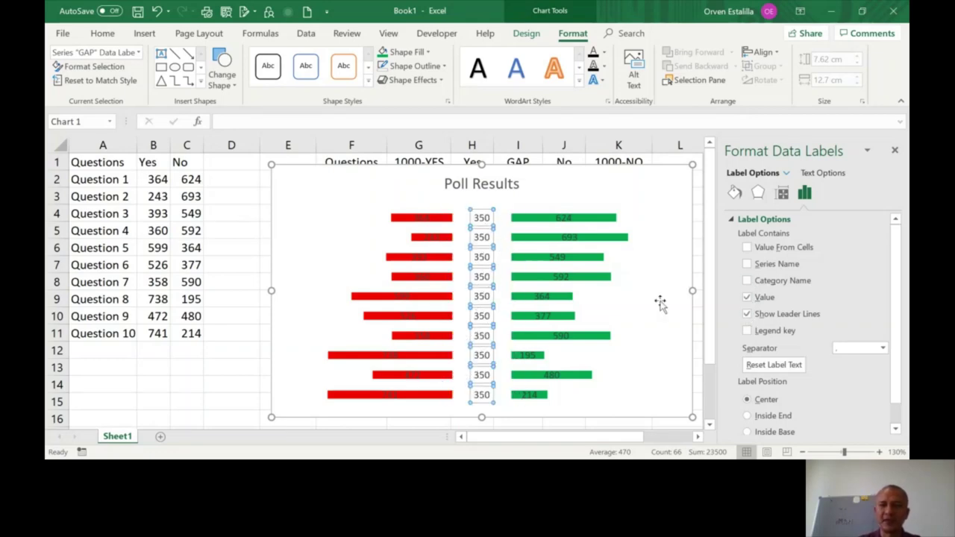
{"action": "left_click", "coordinate": [748, 282]}
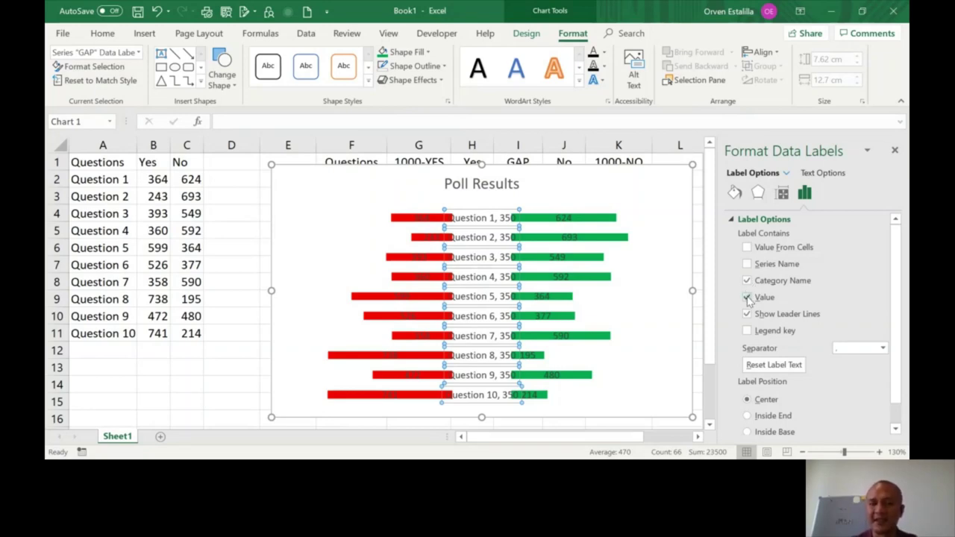
{"action": "left_click", "coordinate": [747, 298]}
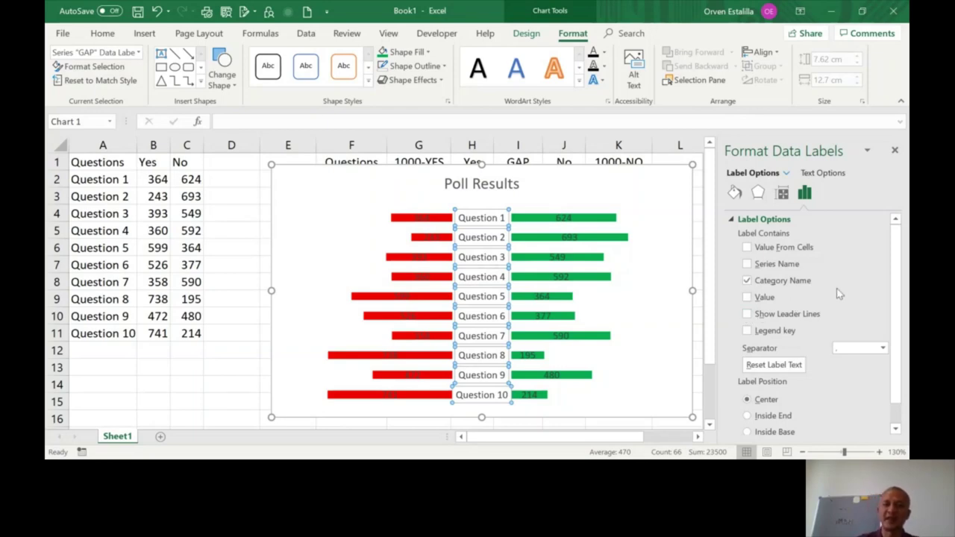
- Close the data label formatting pane and select the whole Poll Results chart
{"action": "left_click", "coordinate": [895, 150]}
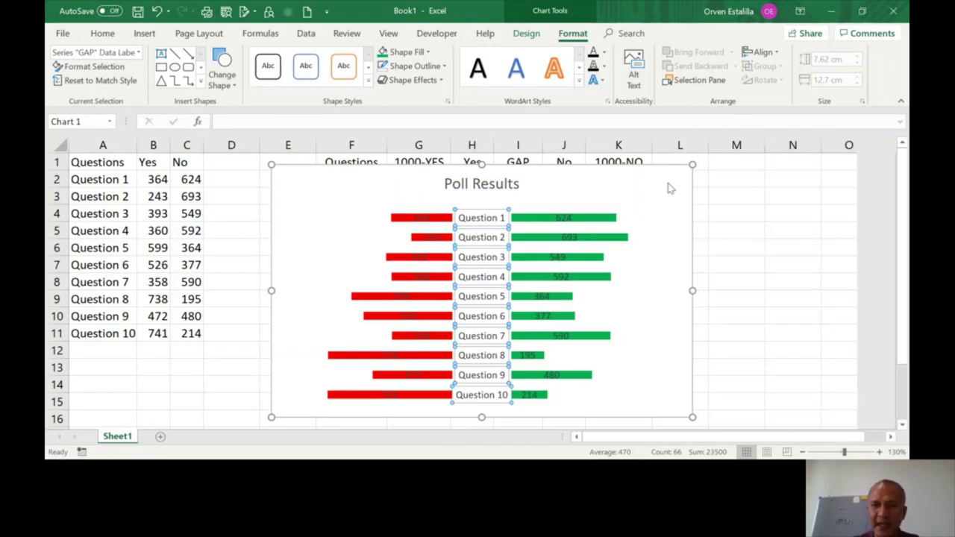
{"action": "left_click", "coordinate": [667, 184]}
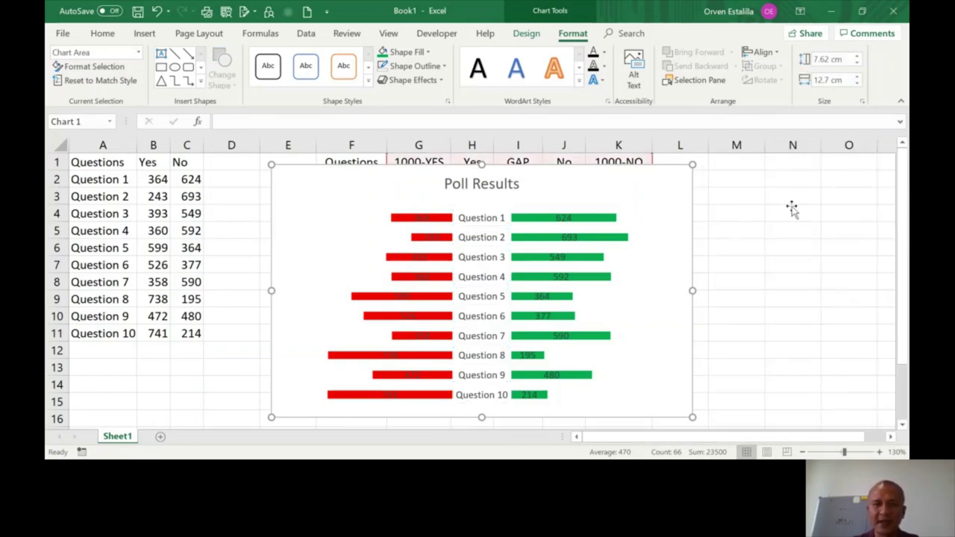
{"action": "left_click", "coordinate": [792, 208]}
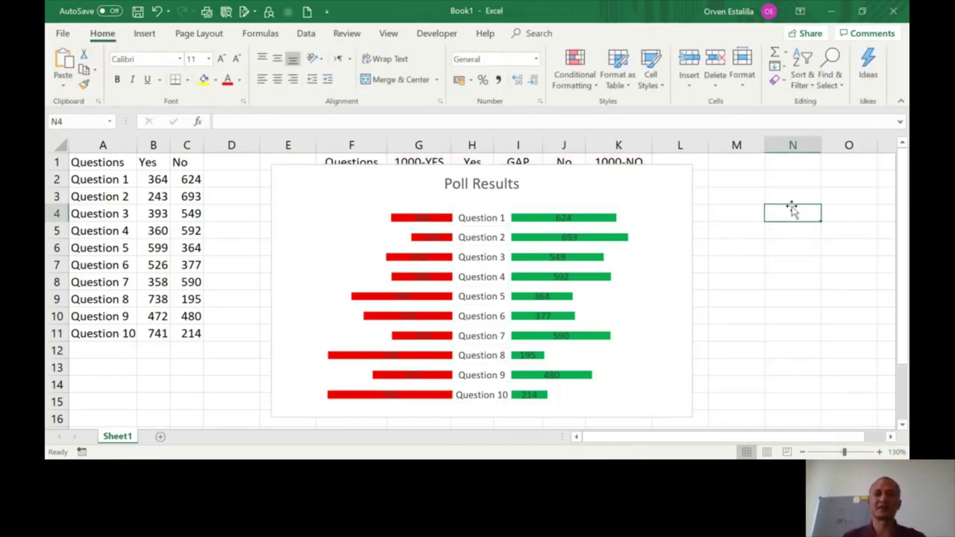
{"action": "left_click", "coordinate": [662, 173]}
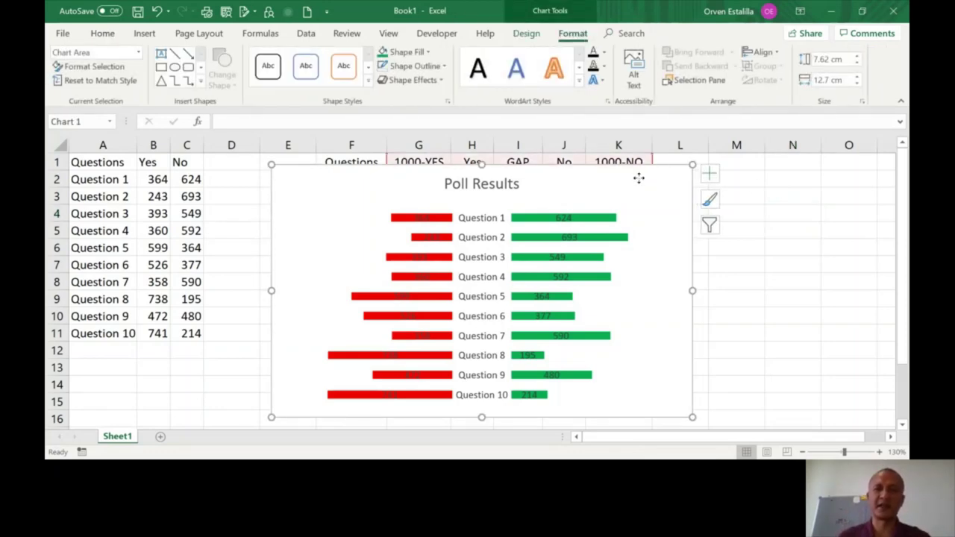